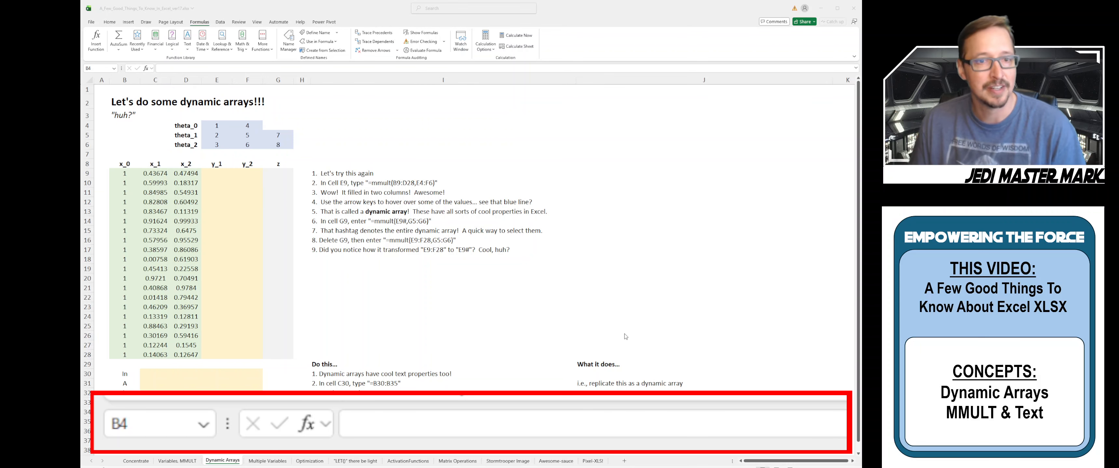
Inspect the x_0, x_1 and x_2 data columns and the z column before writing formulas
{"action": "left_click", "coordinate": [216, 174]}
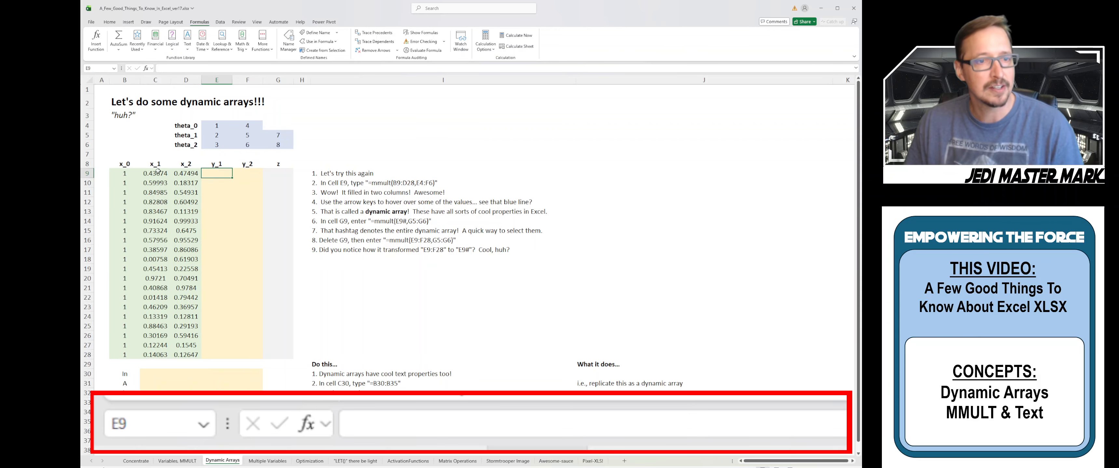
{"action": "left_click_drag", "start_coordinate": [133, 167], "coordinate": [127, 355]}
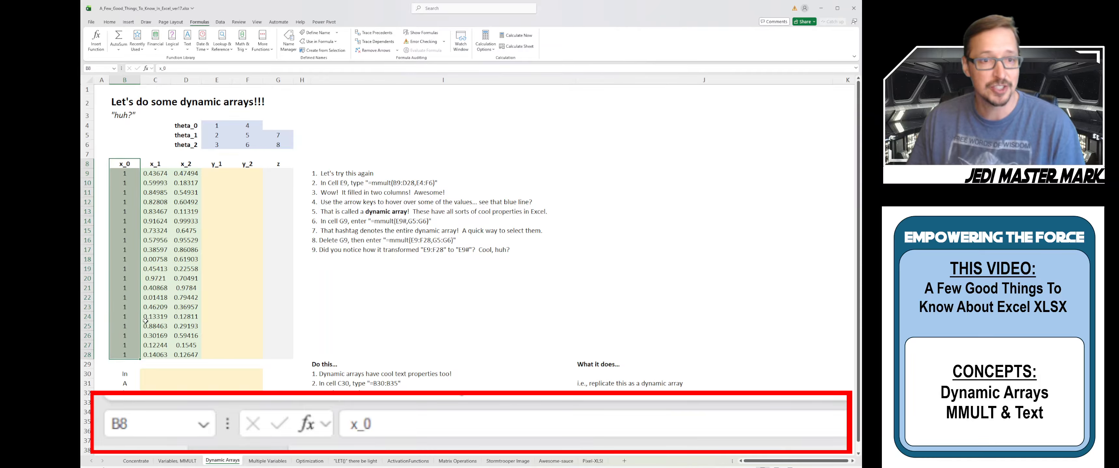
{"action": "left_click", "coordinate": [155, 164]}
{"action": "left_click", "coordinate": [184, 165]}
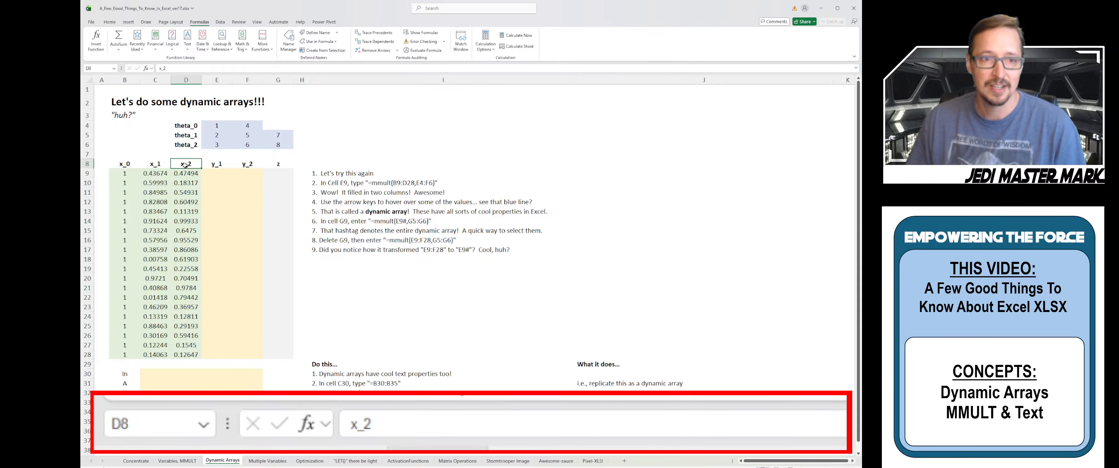
{"action": "left_click_drag", "start_coordinate": [159, 174], "coordinate": [184, 173]}
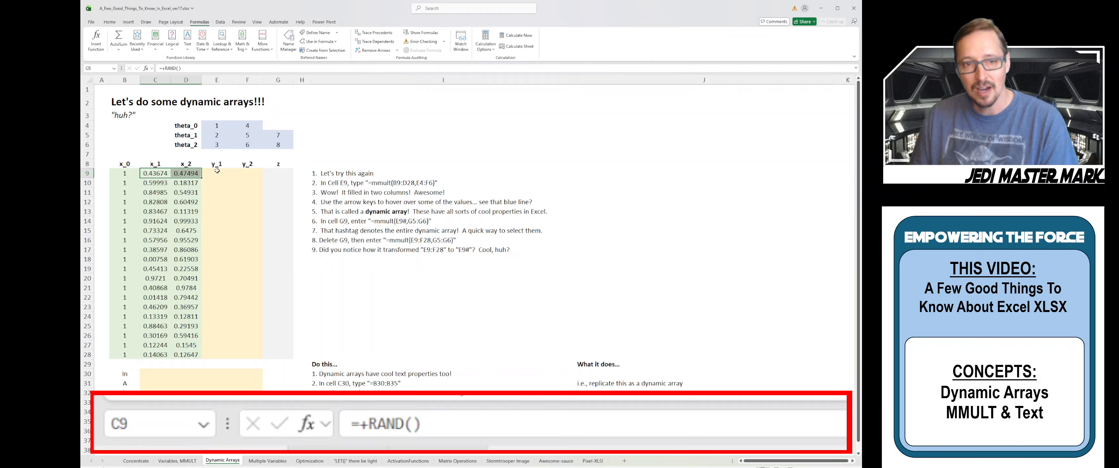
{"action": "left_click", "coordinate": [247, 173]}
{"action": "left_click", "coordinate": [282, 173]}
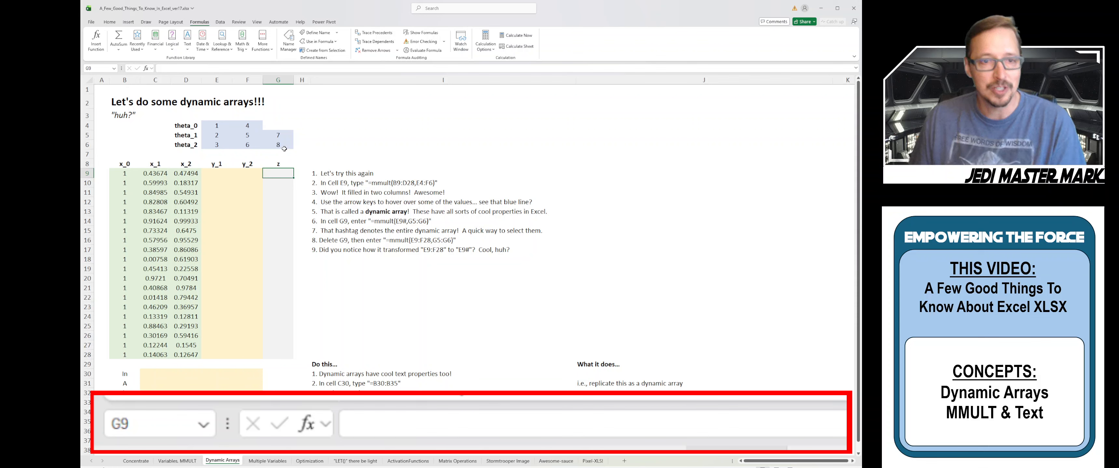
Enter =MMULT(B9:D28,E4:F6) in E9 so y_1 and y_2 spill through row 28
{"action": "left_click", "coordinate": [216, 175]}
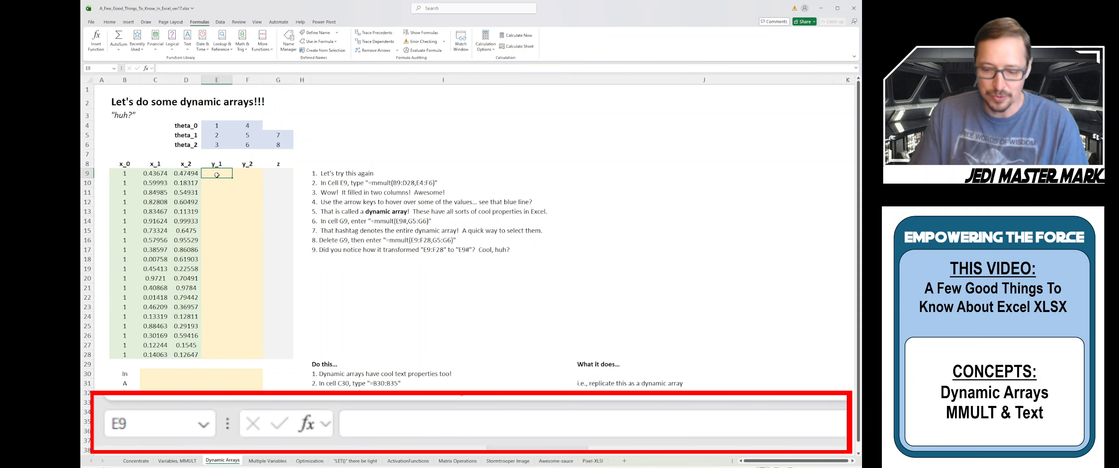
{"action": "type", "text": "="}
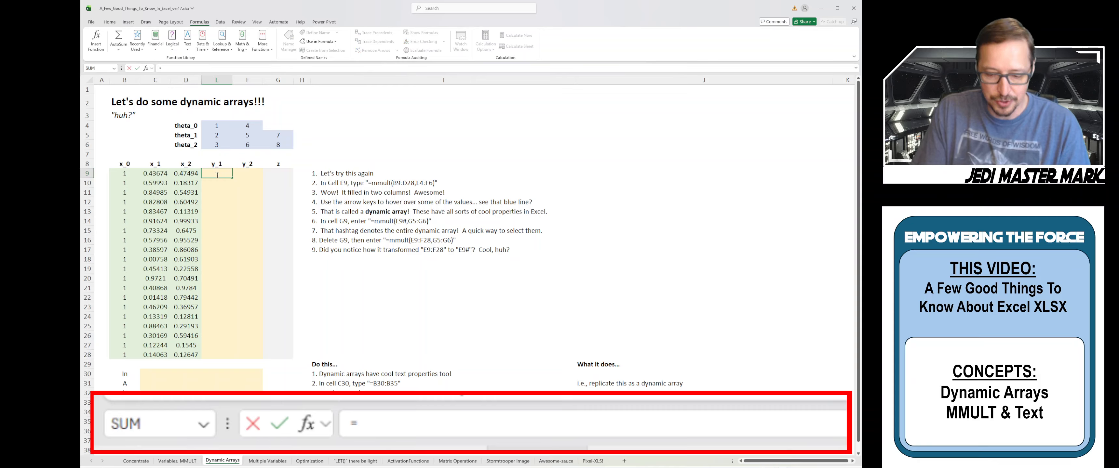
{"action": "type", "text": "mmult"}
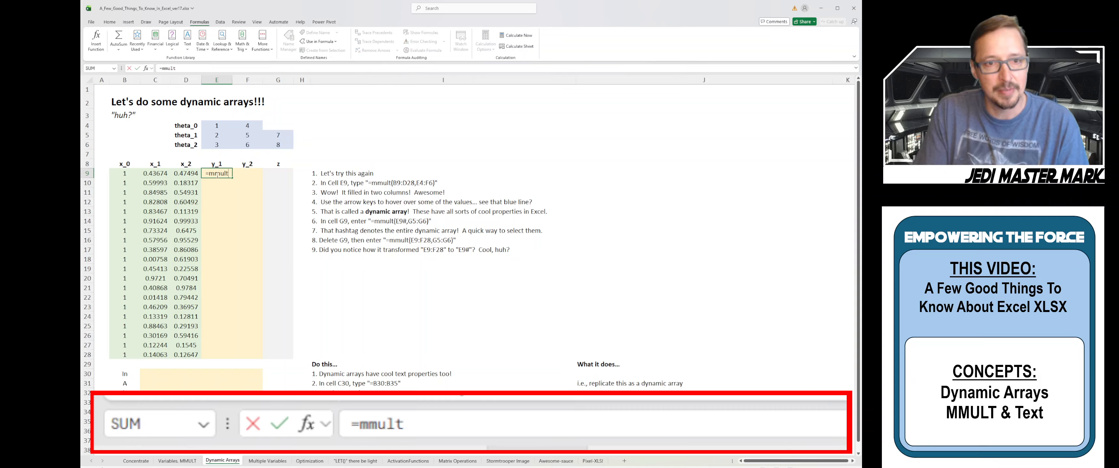
{"action": "type", "text": "("}
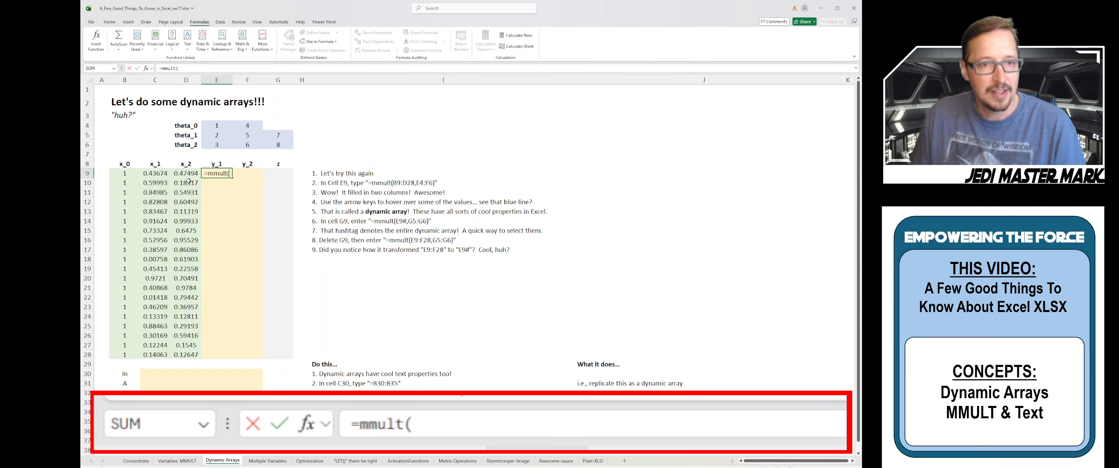
{"action": "left_click_drag", "start_coordinate": [138, 174], "coordinate": [179, 354]}
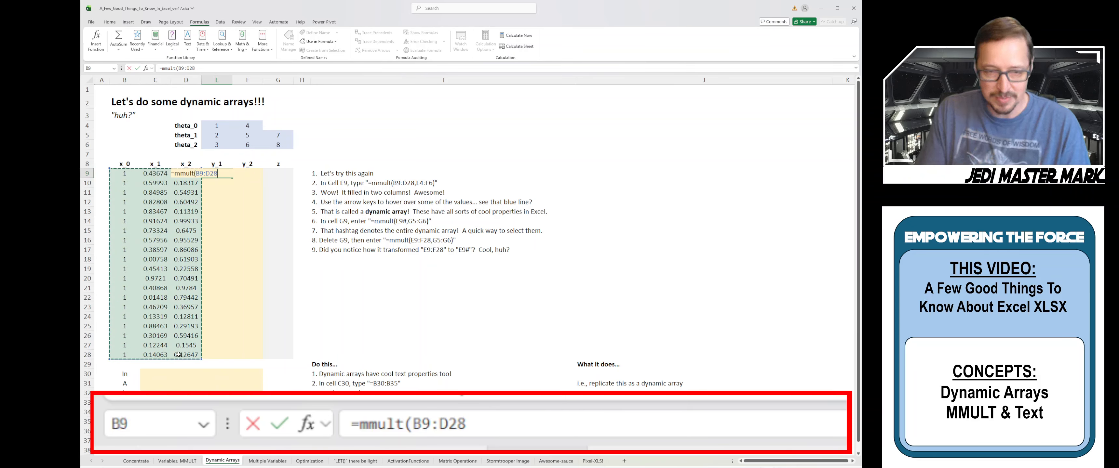
{"action": "type", "text": ","}
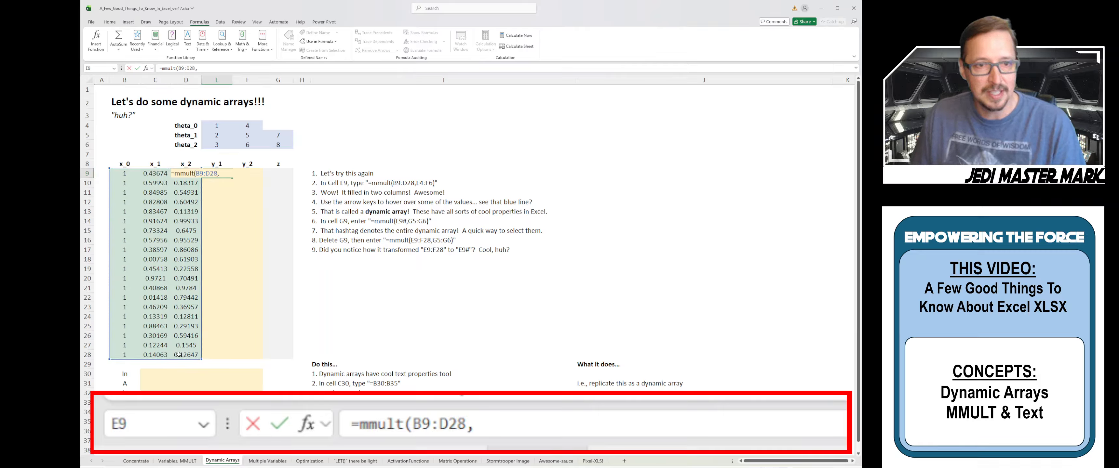
{"action": "left_click_drag", "start_coordinate": [214, 127], "coordinate": [241, 143]}
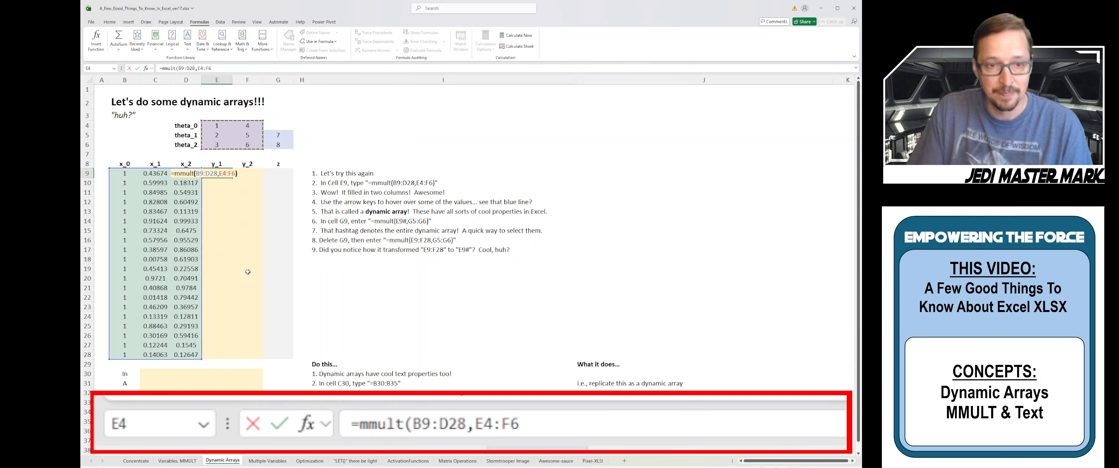
{"action": "type", "text": ")"}
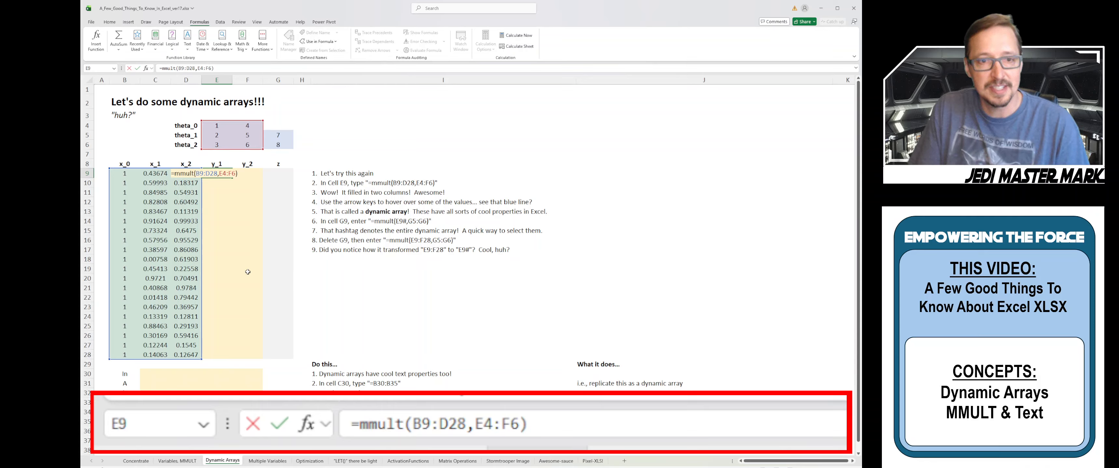
{"action": "key", "text": "Return"}
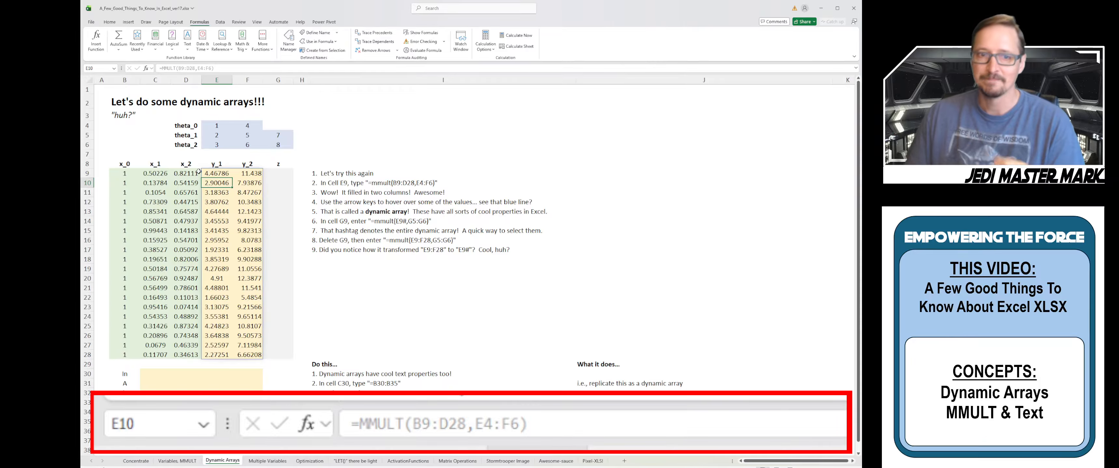
Enter =MMULT(E9#,G5:G6) in G9 so z spills down through row 28
{"action": "left_click", "coordinate": [278, 173]}
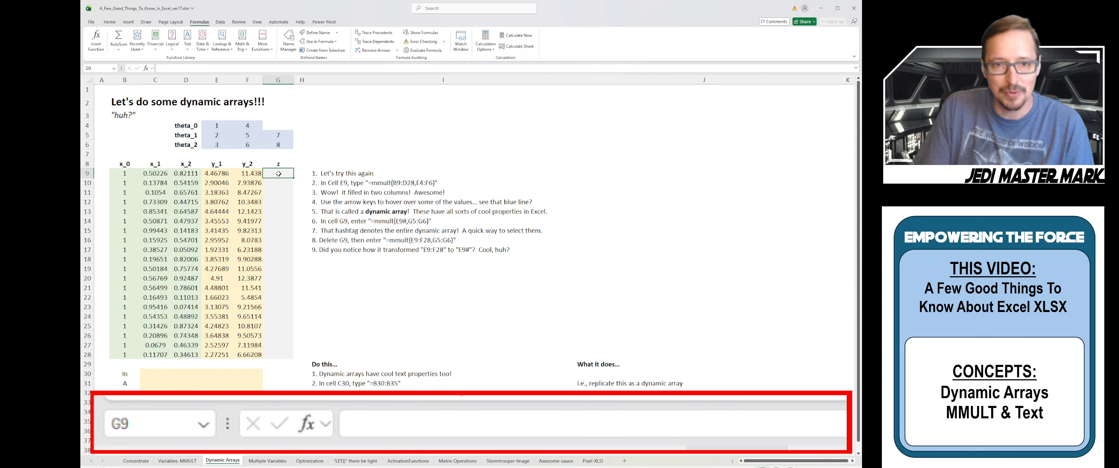
{"action": "type", "text": "="}
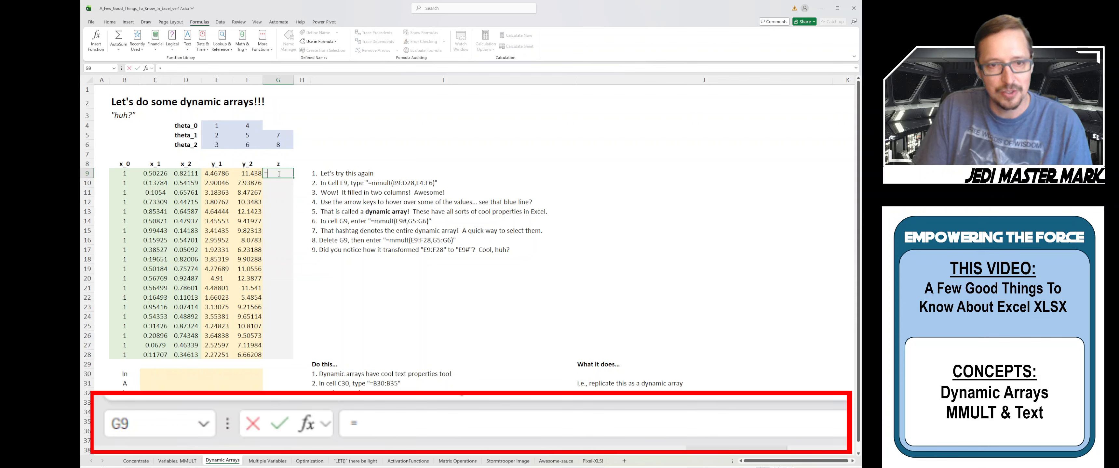
{"action": "left_click", "coordinate": [222, 173]}
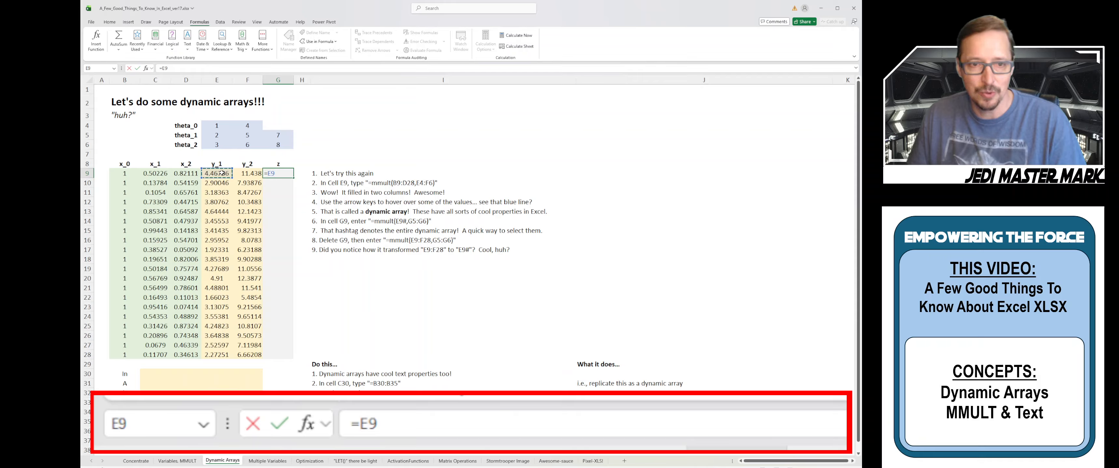
{"action": "type", "text": "#"}
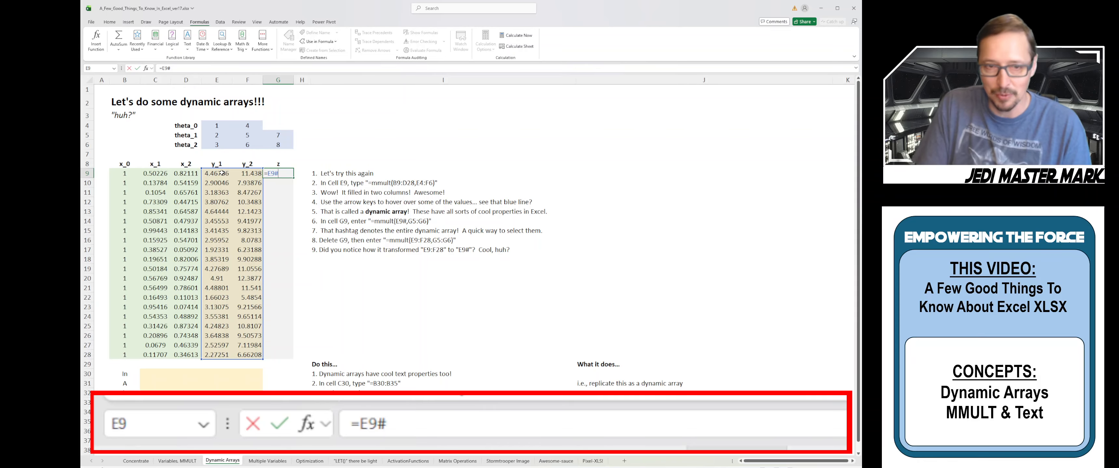
{"action": "key", "text": "BackSpace"}
{"action": "key", "text": "BackSpace"}
{"action": "key", "text": "BackSpace"}
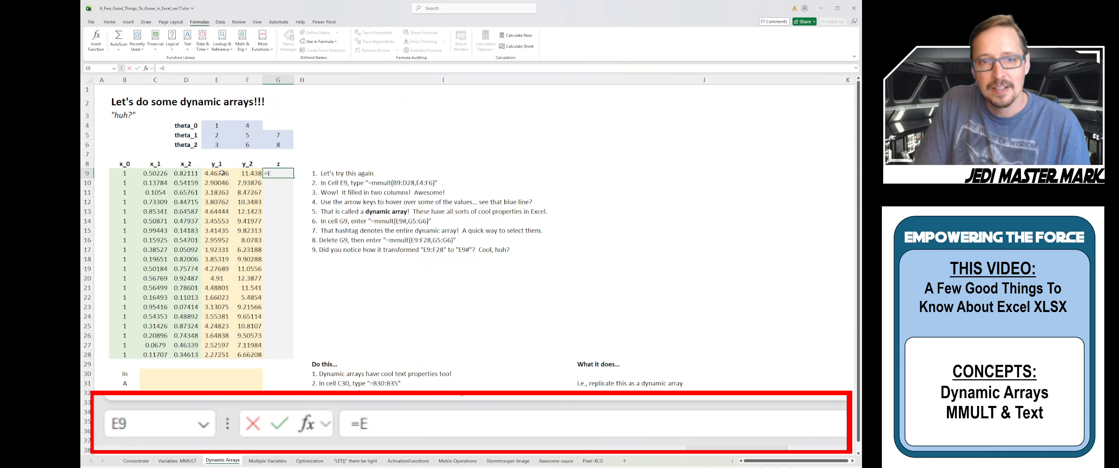
{"action": "type", "text": "mmult("}
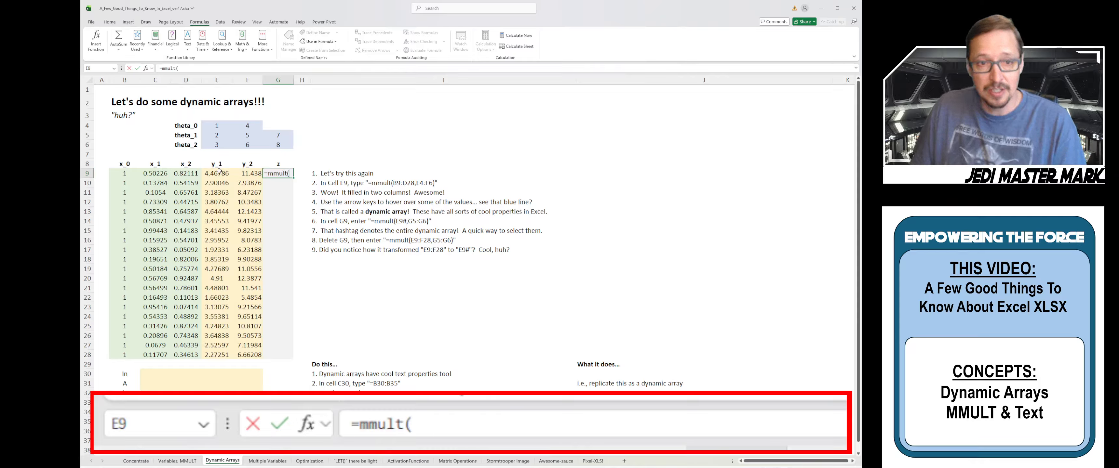
{"action": "left_click", "coordinate": [219, 173]}
{"action": "type", "text": "#,"}
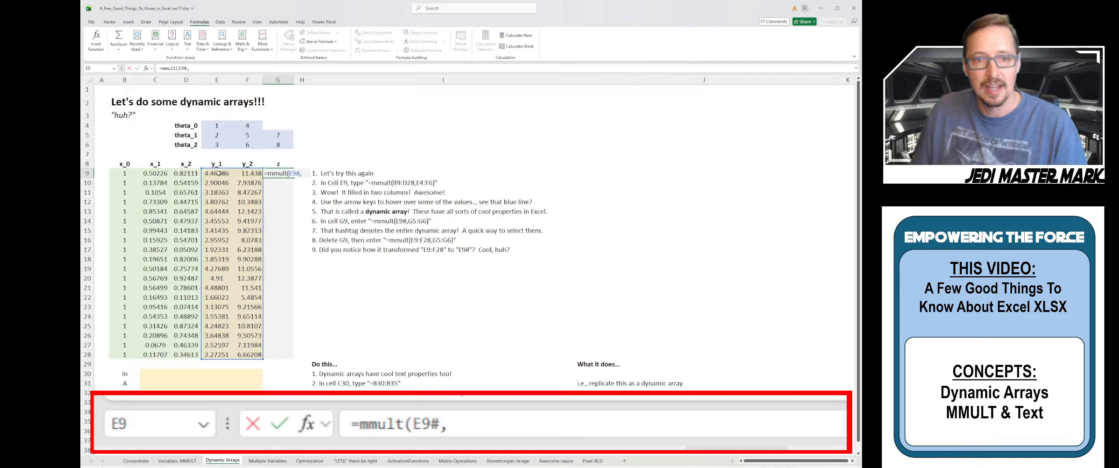
{"action": "left_click_drag", "start_coordinate": [283, 135], "coordinate": [279, 145]}
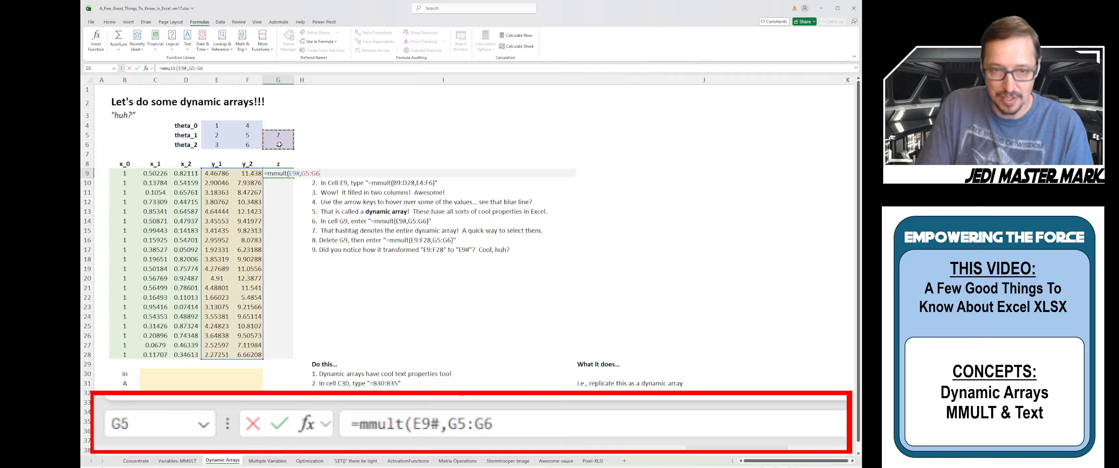
{"action": "type", "text": ")"}
{"action": "key", "text": "Return"}
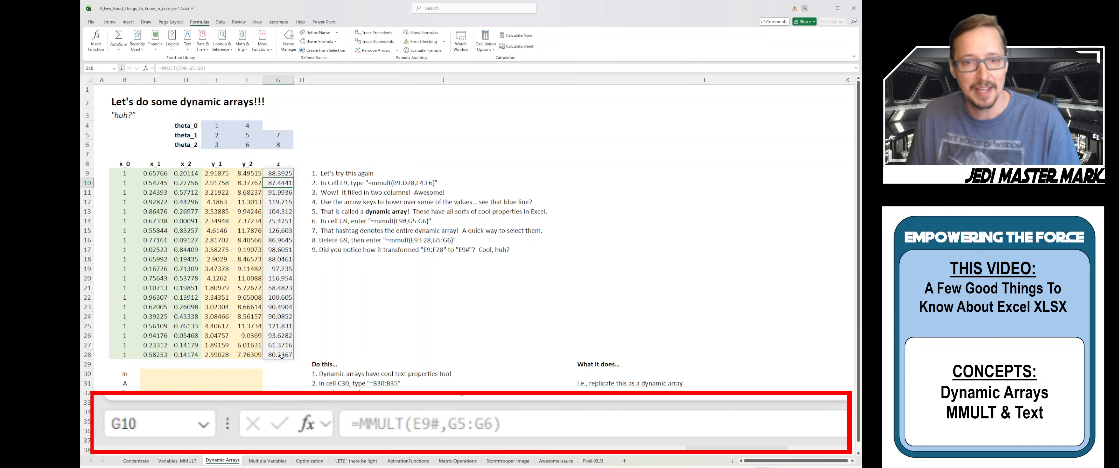
{"action": "left_click", "coordinate": [282, 174]}
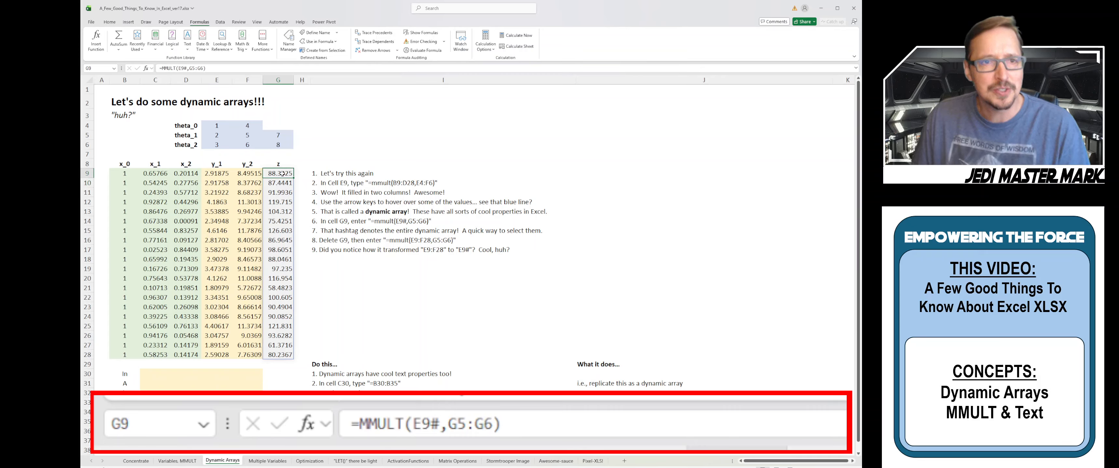
Re-point G9's first argument at the full y spill, keeping =MMULT(E9#,G5:G6), and recommit
{"action": "left_click", "coordinate": [208, 68]}
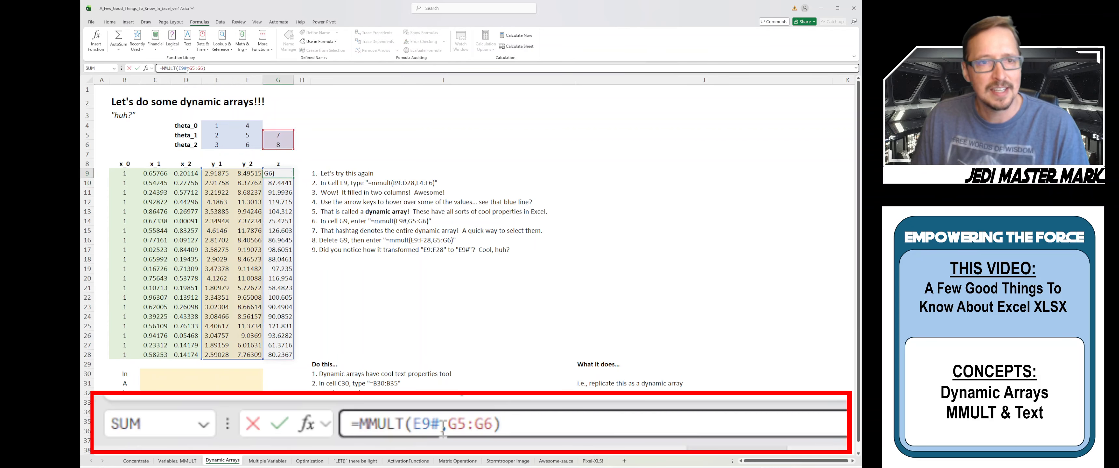
{"action": "left_click_drag", "start_coordinate": [178, 68], "coordinate": [187, 69]}
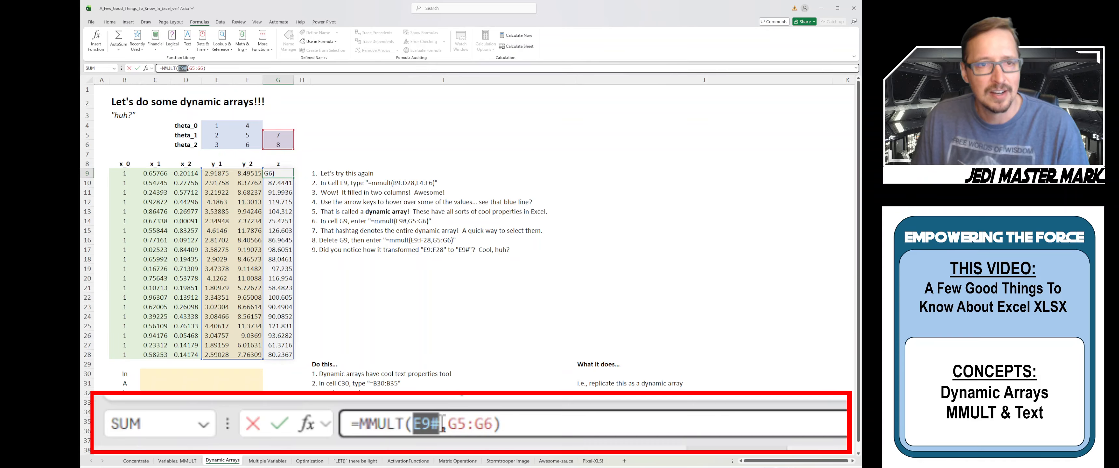
{"action": "left_click_drag", "start_coordinate": [214, 173], "coordinate": [248, 326]}
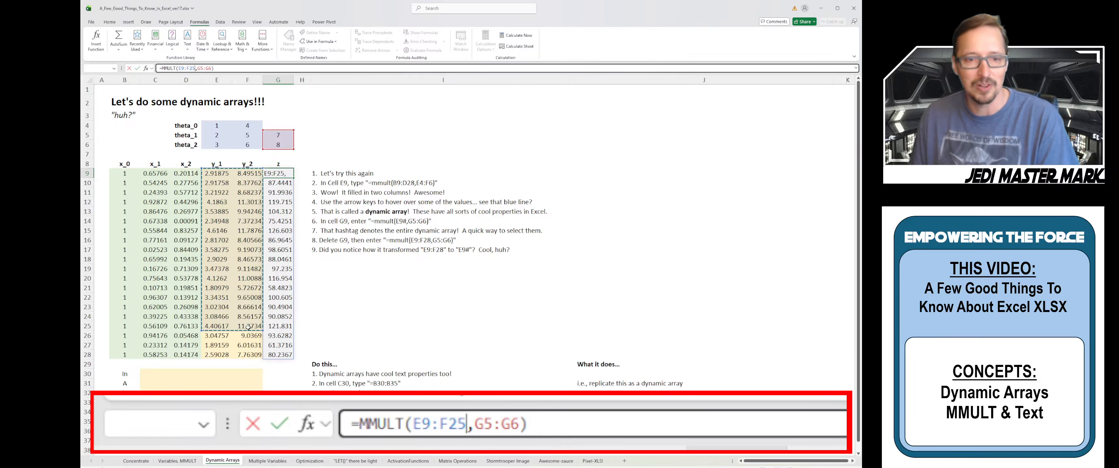
{"action": "left_click_drag", "start_coordinate": [249, 326], "coordinate": [247, 356]}
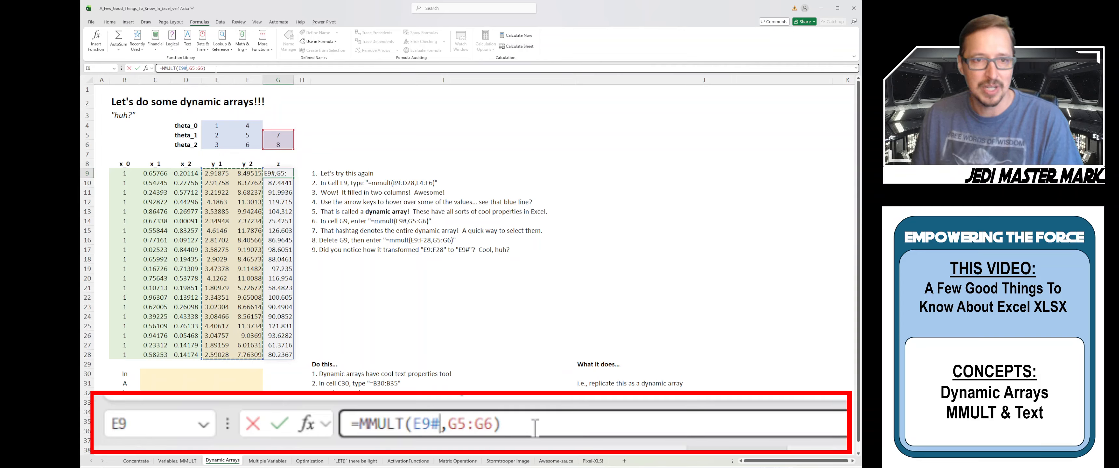
{"action": "key", "text": "Return"}
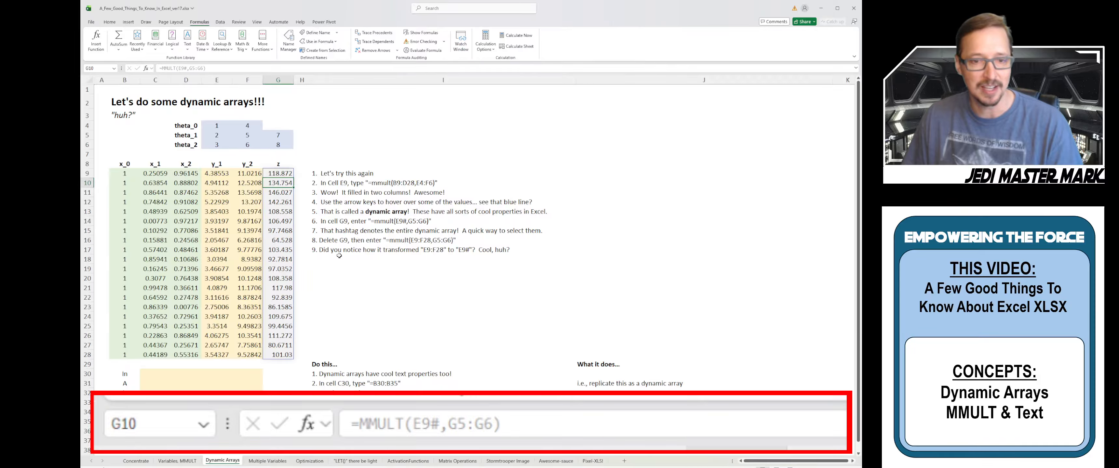
Scroll down to the word list In, A, Galaxy, Far, Far, Away in B30:B35
{"action": "scroll", "coordinate": [339, 255], "scroll_direction": "down", "scroll_amount": 2}
{"action": "scroll", "coordinate": [339, 257], "scroll_direction": "down", "scroll_amount": 3}
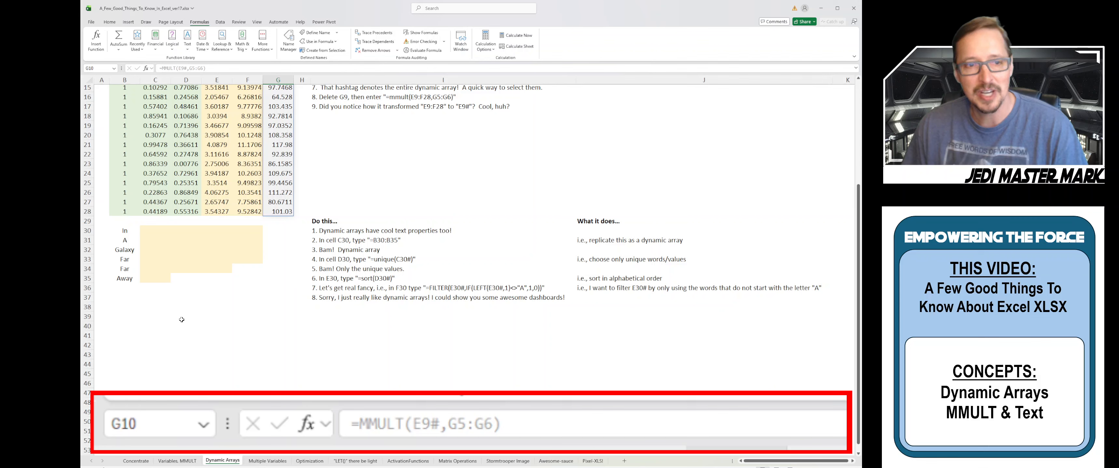
{"action": "left_click", "coordinate": [128, 235]}
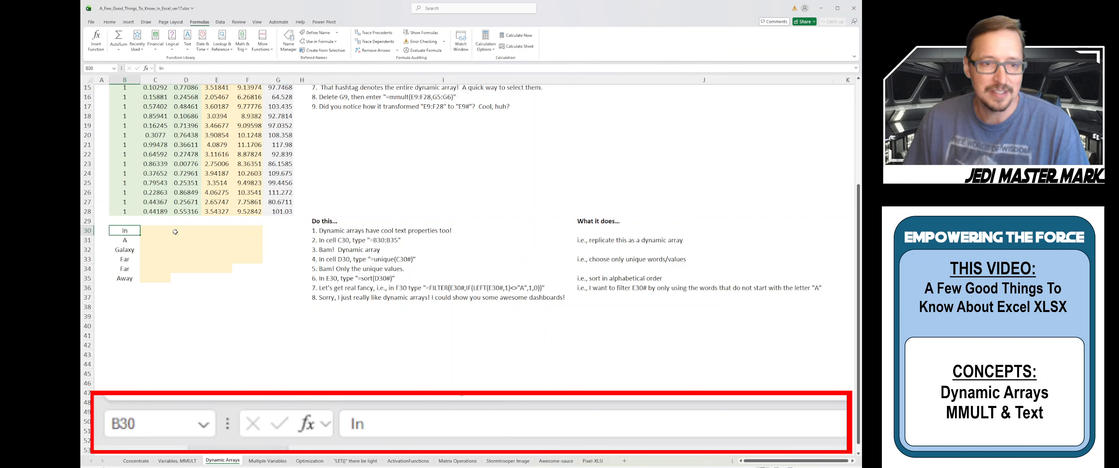
{"action": "key", "text": "Down"}
{"action": "key", "text": "Down"}
{"action": "key", "text": "Down"}
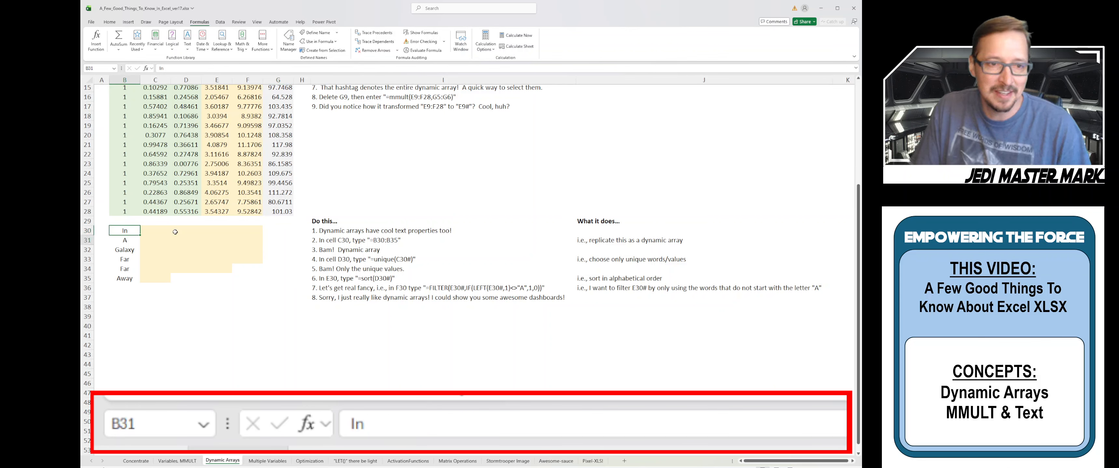
{"action": "key", "text": "Down"}
{"action": "key", "text": "Down"}
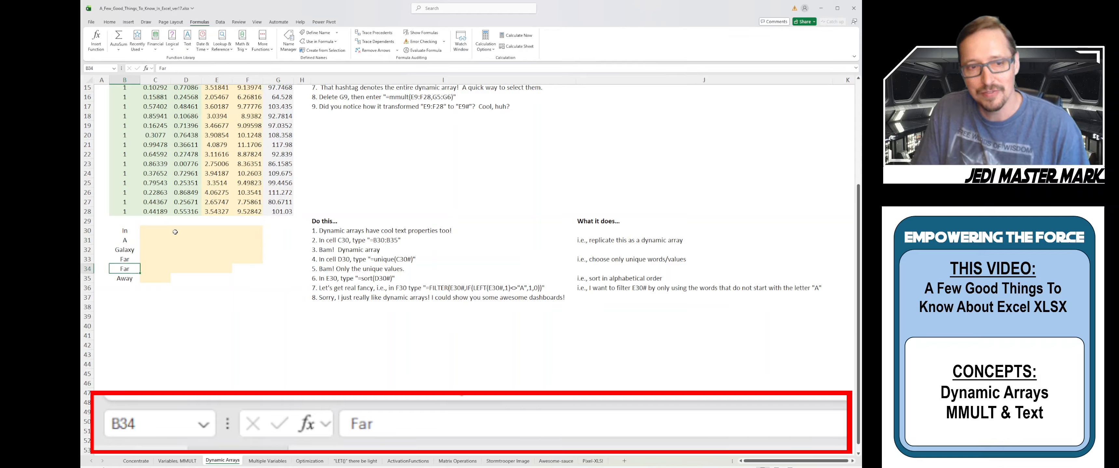
{"action": "key", "text": "Right"}
{"action": "key", "text": "Up"}
{"action": "key", "text": "Up"}
{"action": "key", "text": "Up"}
{"action": "key", "text": "Up"}
{"action": "key", "text": "Up"}
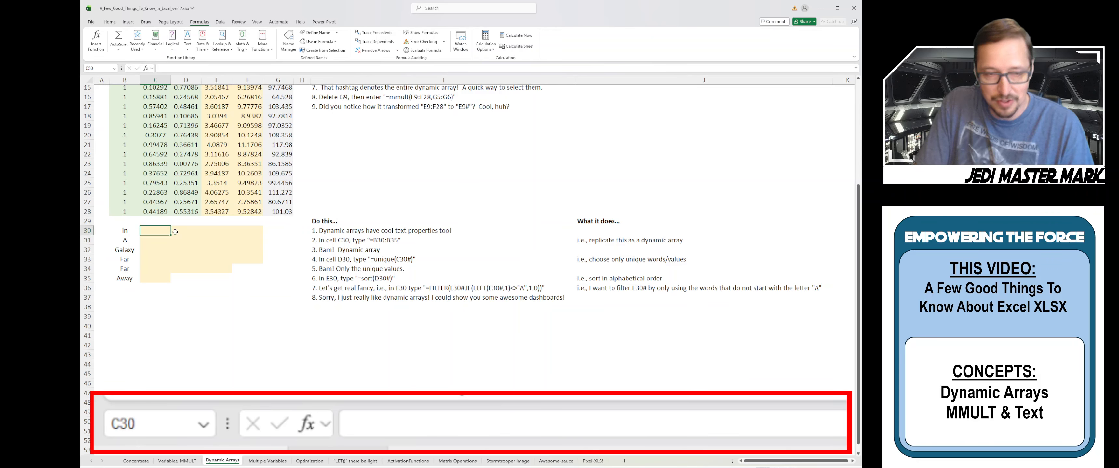
Enter =B30:B35 in C30 so the six words spill down to C35
{"action": "key", "text": "Left"}
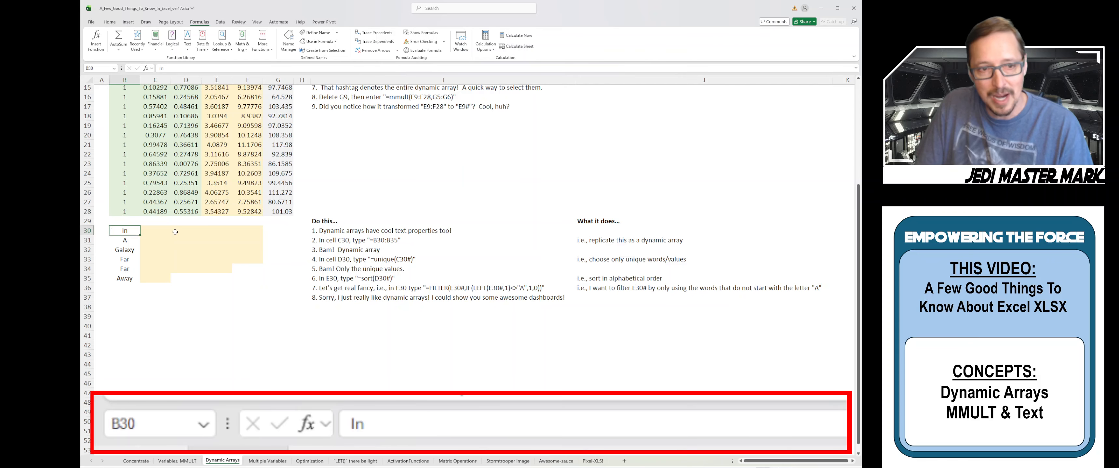
{"action": "key", "text": "Down"}
{"action": "key", "text": "Down"}
{"action": "key", "text": "Up"}
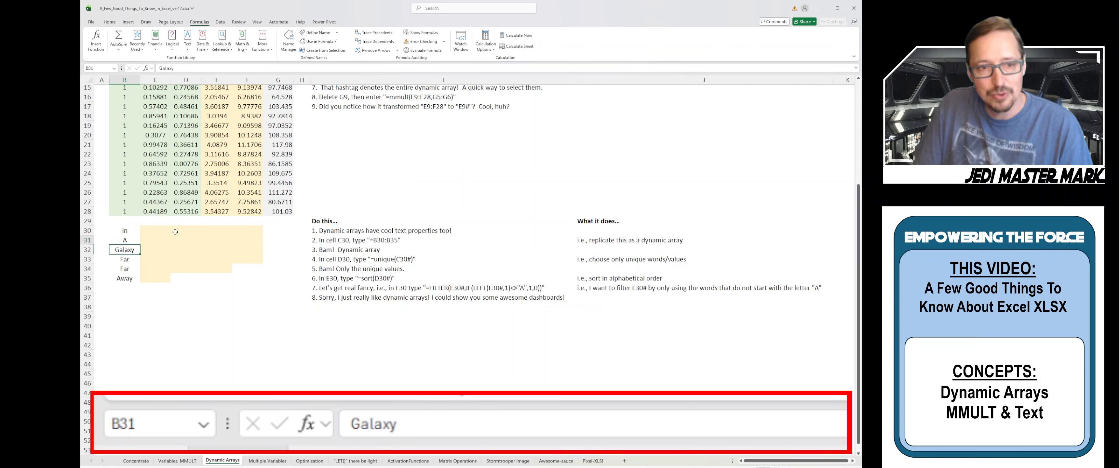
{"action": "key", "text": "Up"}
{"action": "key", "text": "Right"}
{"action": "type", "text": "="}
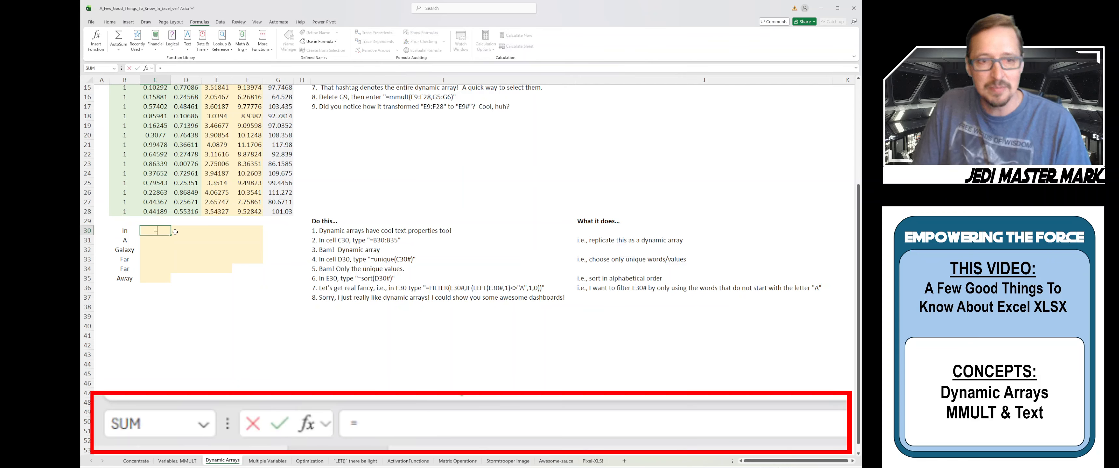
{"action": "key", "text": "Left"}
{"action": "key", "text": "shift+Down"}
{"action": "key", "text": "shift+Down"}
{"action": "key", "text": "shift+Down"}
{"action": "key", "text": "shift+Down"}
{"action": "key", "text": "shift+Down"}
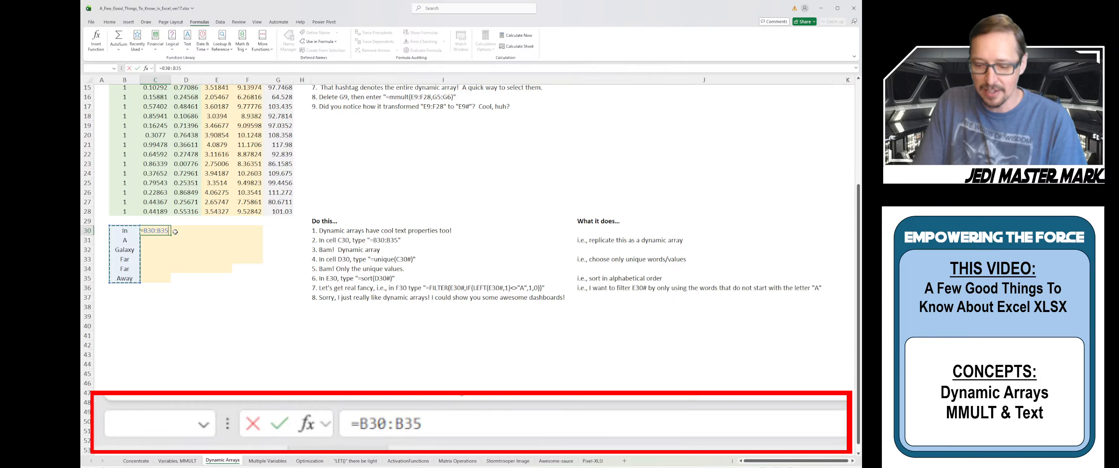
{"action": "key", "text": "Return"}
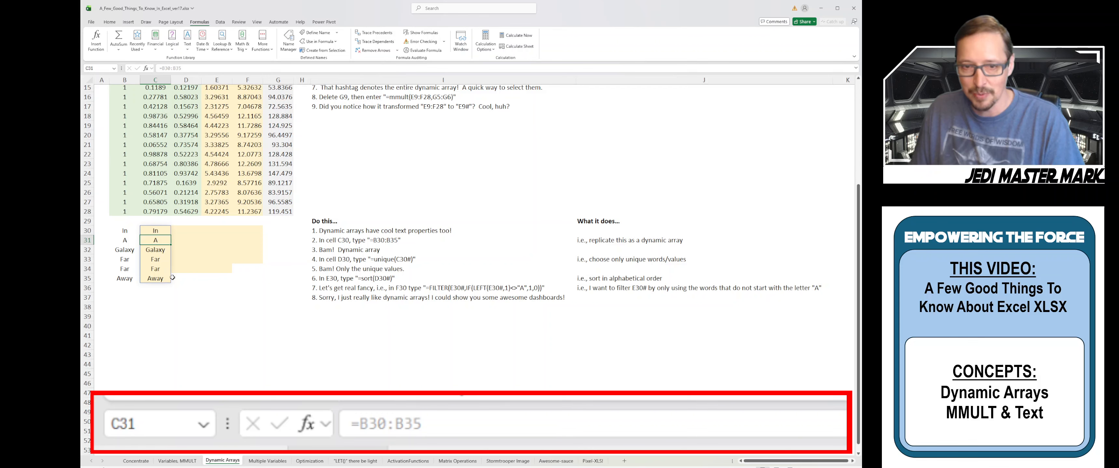
Enter =UNIQUE(C30#) in D30, spilling In, A, Galaxy, Far, Away
{"action": "left_click", "coordinate": [185, 232]}
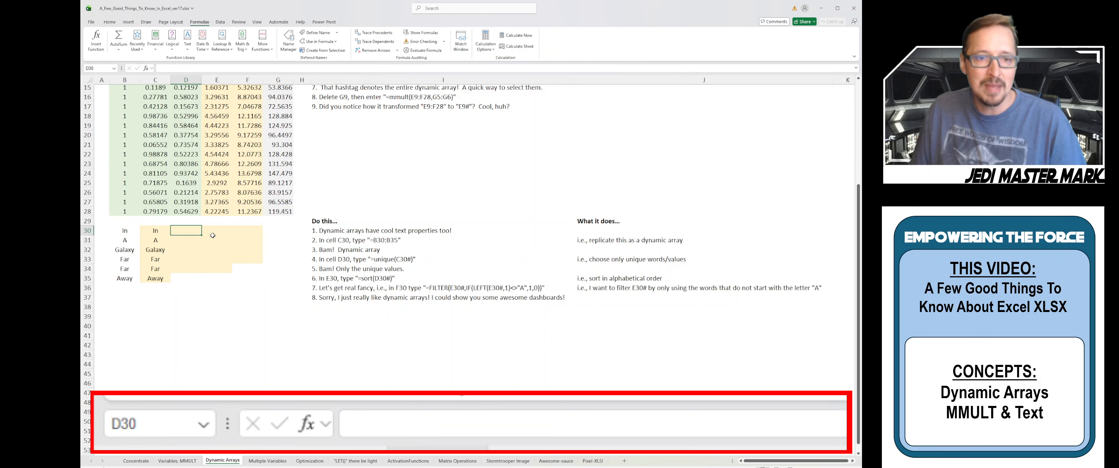
{"action": "type", "text": "=uni"}
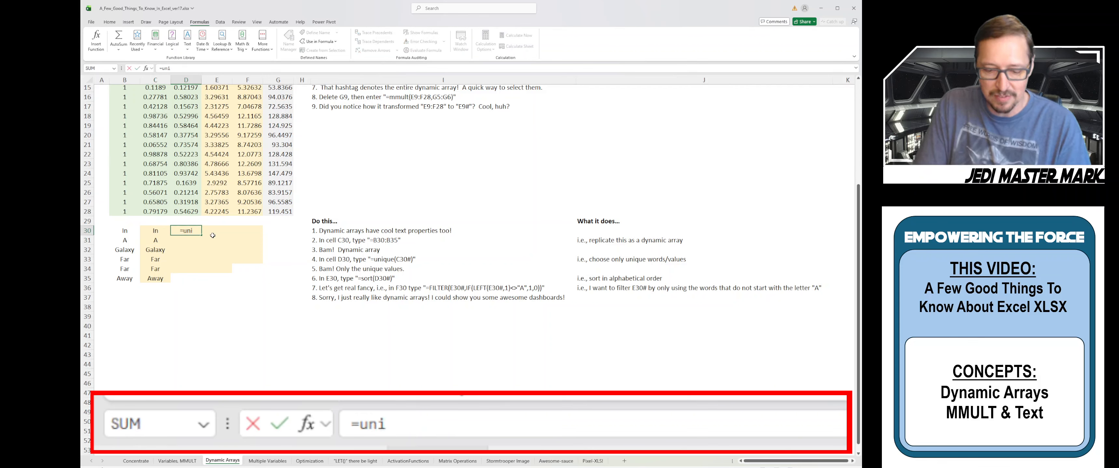
{"action": "type", "text": "que("}
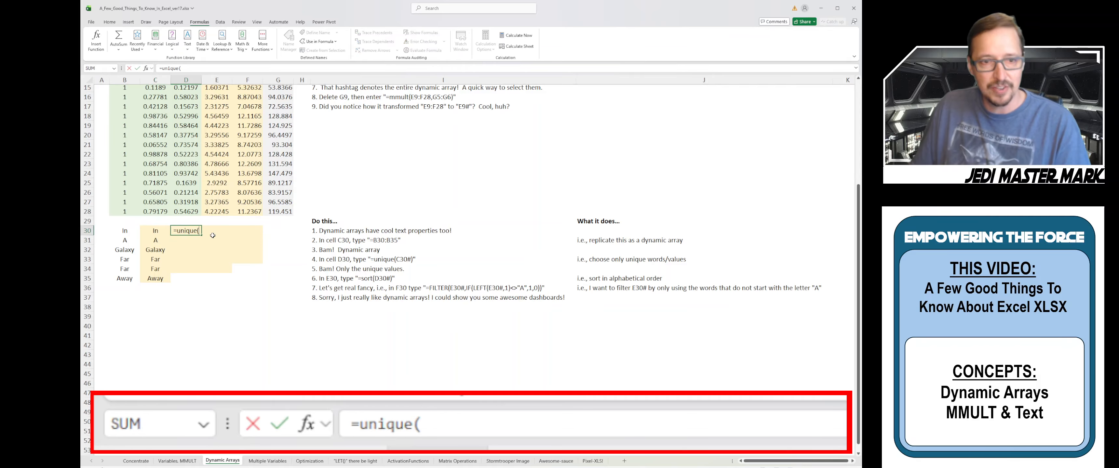
{"action": "left_click_drag", "start_coordinate": [153, 232], "coordinate": [161, 279]}
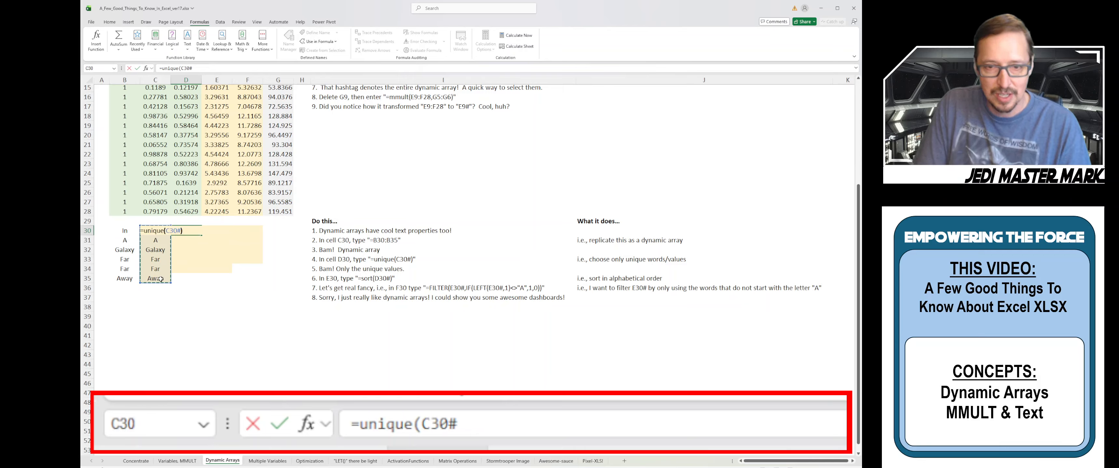
{"action": "type", "text": ")"}
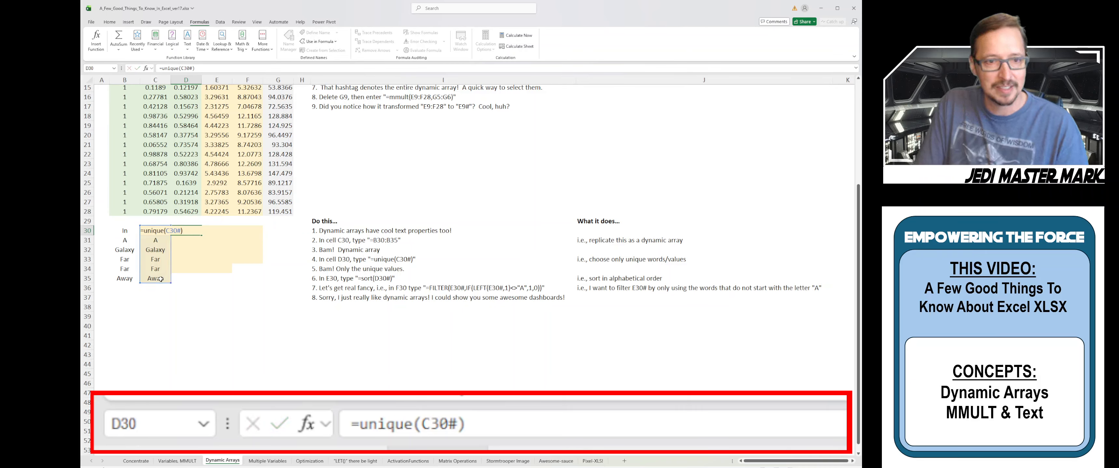
{"action": "key", "text": "Return"}
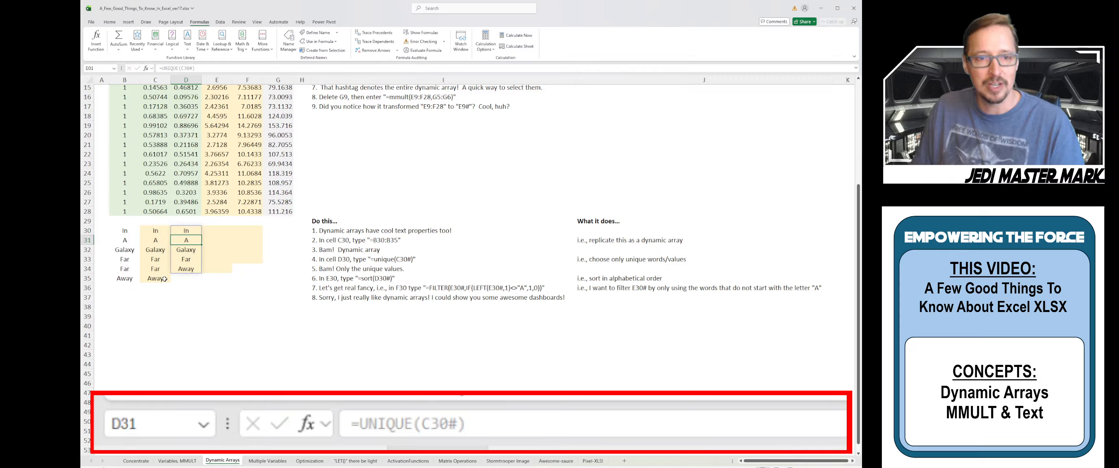
Enter =SORT(D30#) in E30, listing A, Away, Far, Galaxy, In alphabetically
{"action": "left_click", "coordinate": [224, 231]}
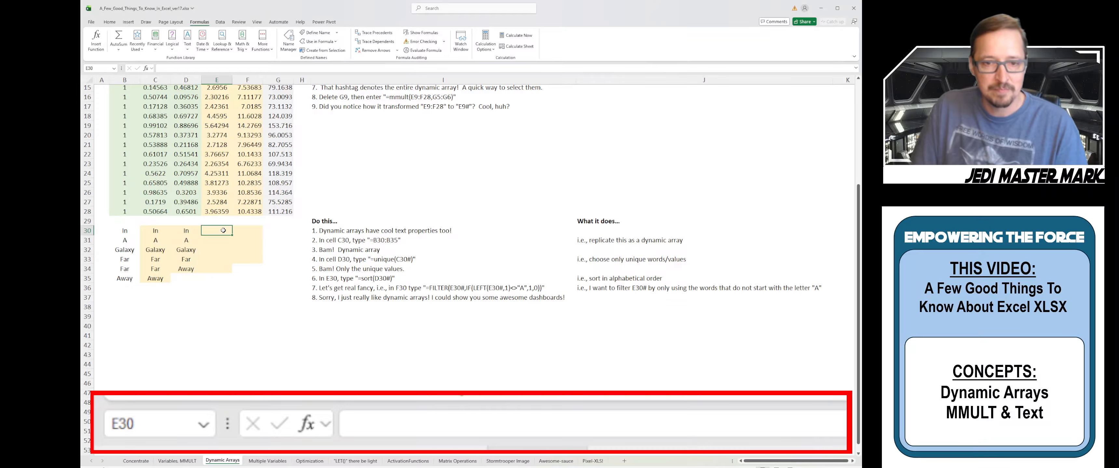
{"action": "type", "text": "=sort("}
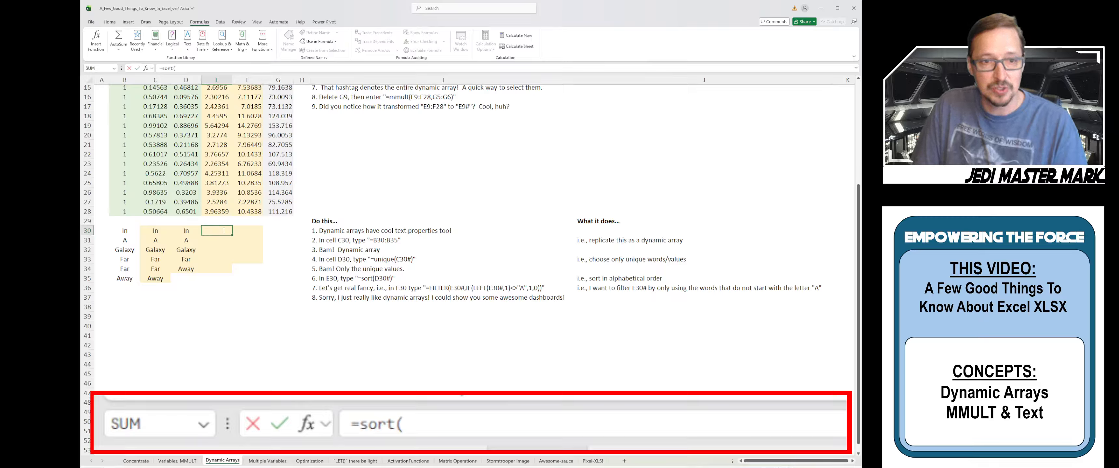
{"action": "key", "text": "Left"}
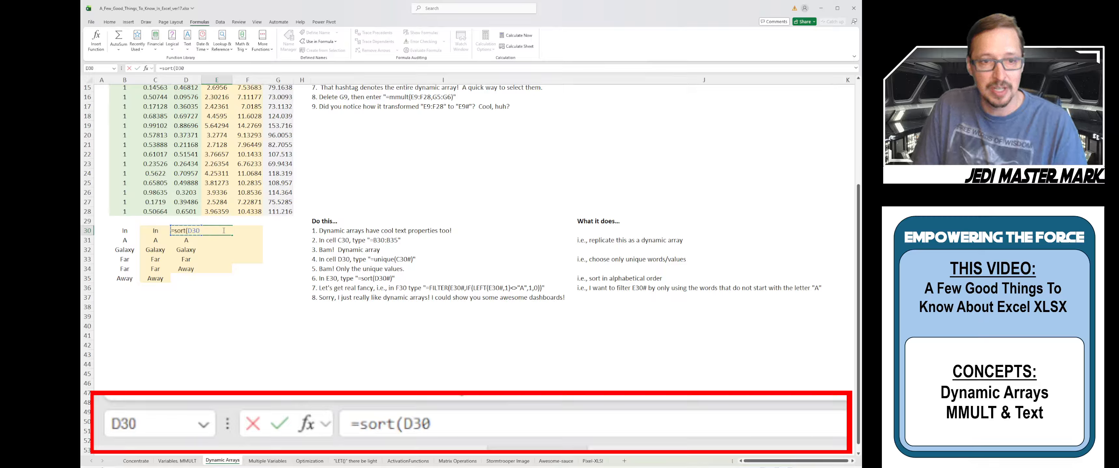
{"action": "type", "text": "#"}
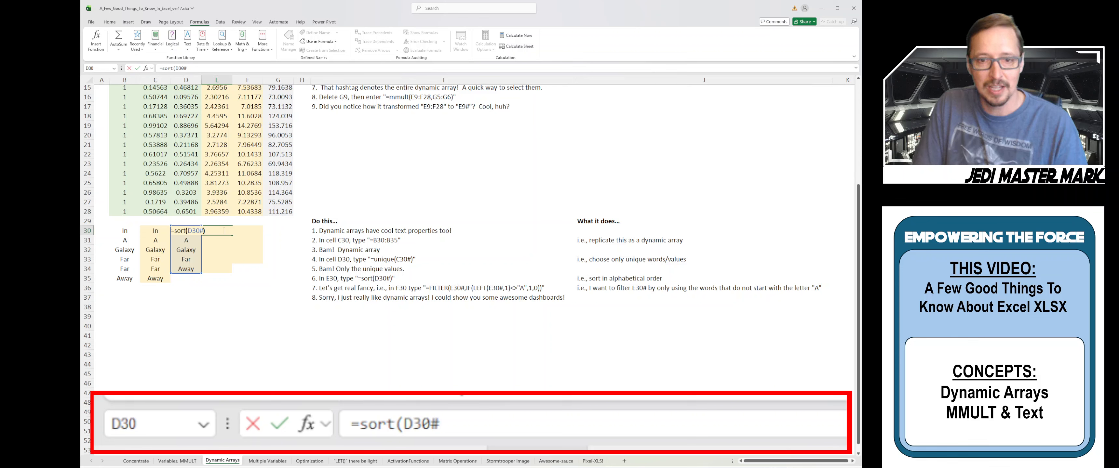
{"action": "type", "text": ")"}
{"action": "key", "text": "Return"}
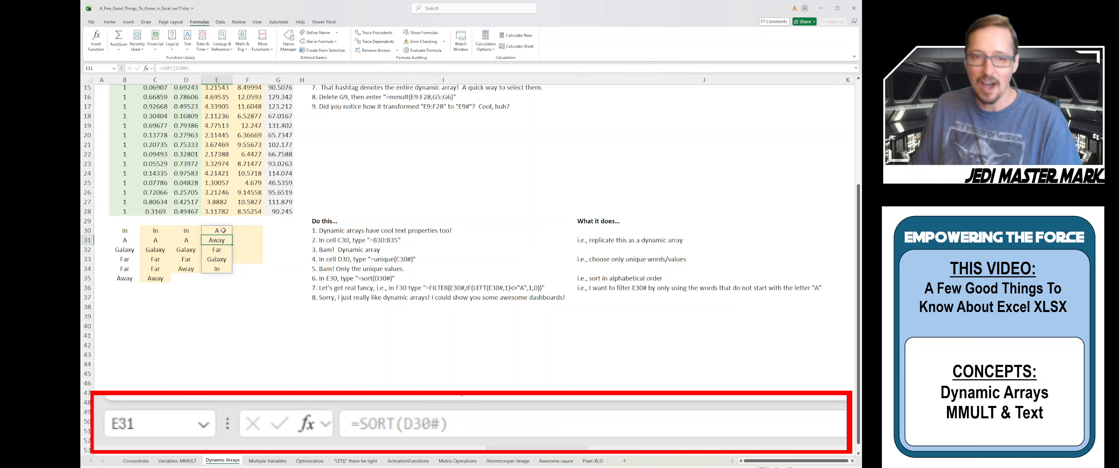
{"action": "left_click", "coordinate": [223, 230]}
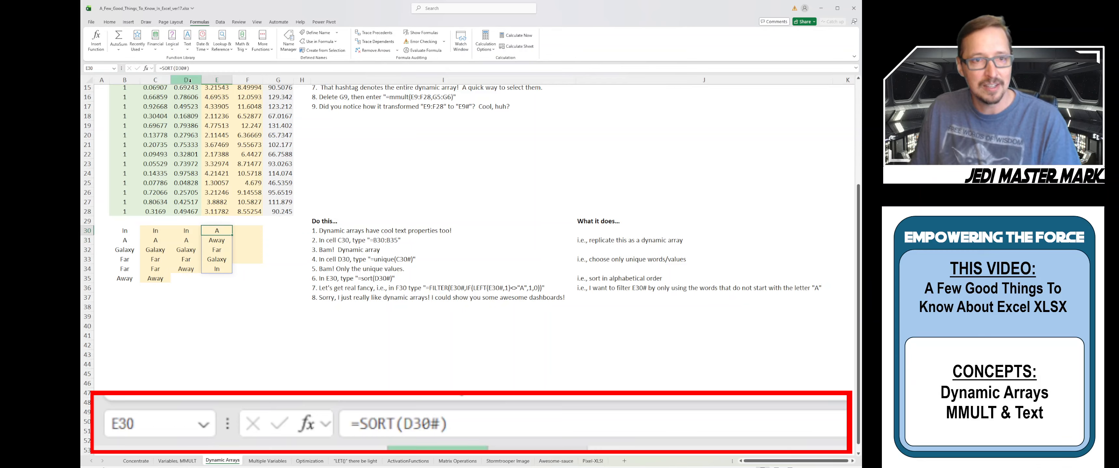
{"action": "left_click", "coordinate": [186, 69]}
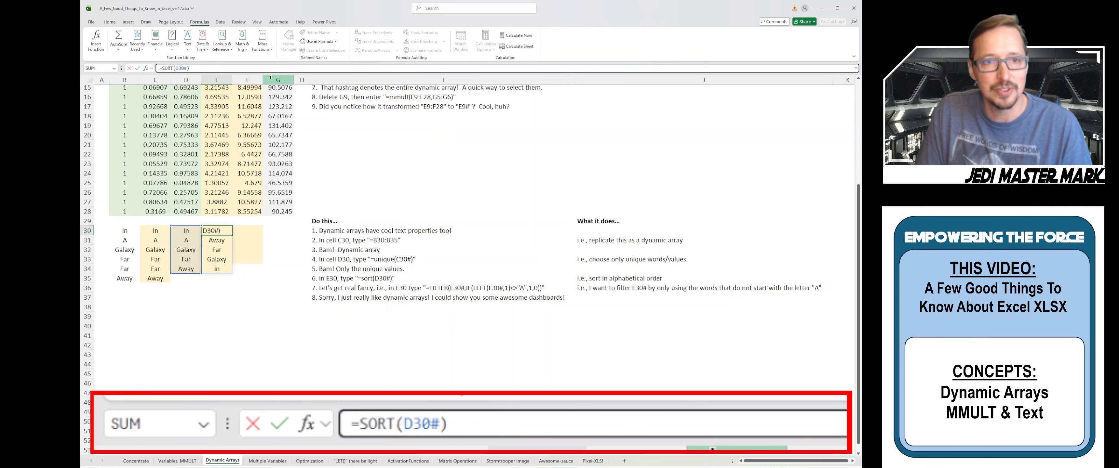
Try sort order -1 in E30, then settle on =SORT(D30#,,1) ascending
{"action": "type", "text": ",,"}
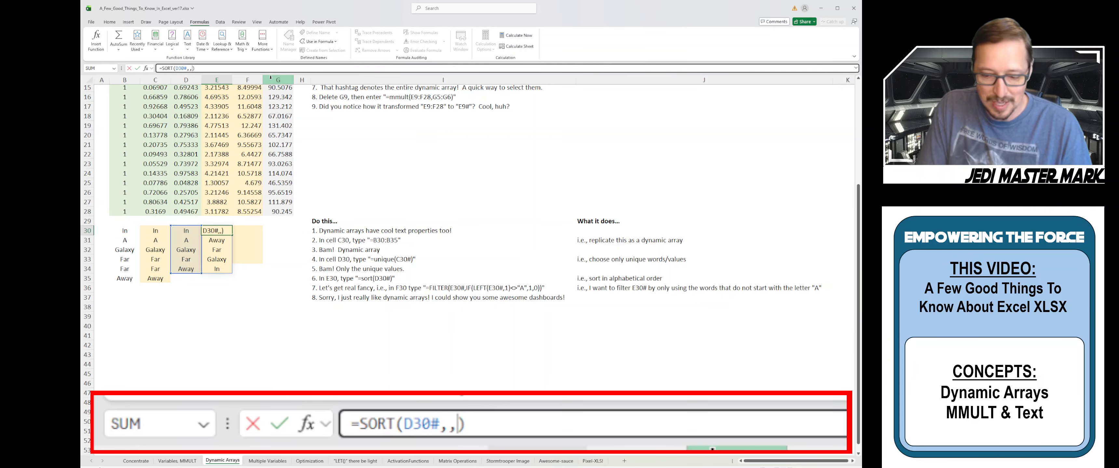
{"action": "type", "text": "-1"}
{"action": "key", "text": "Return"}
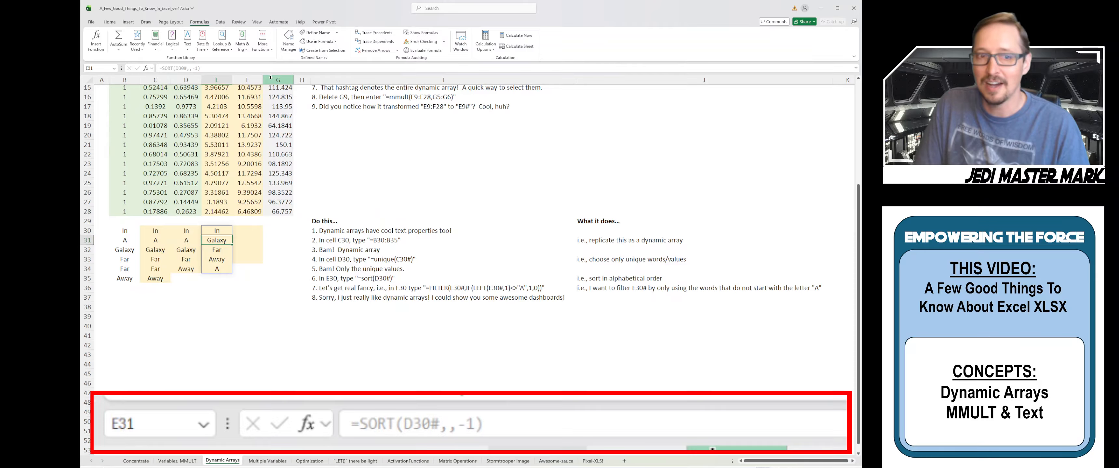
{"action": "key", "text": "Up"}
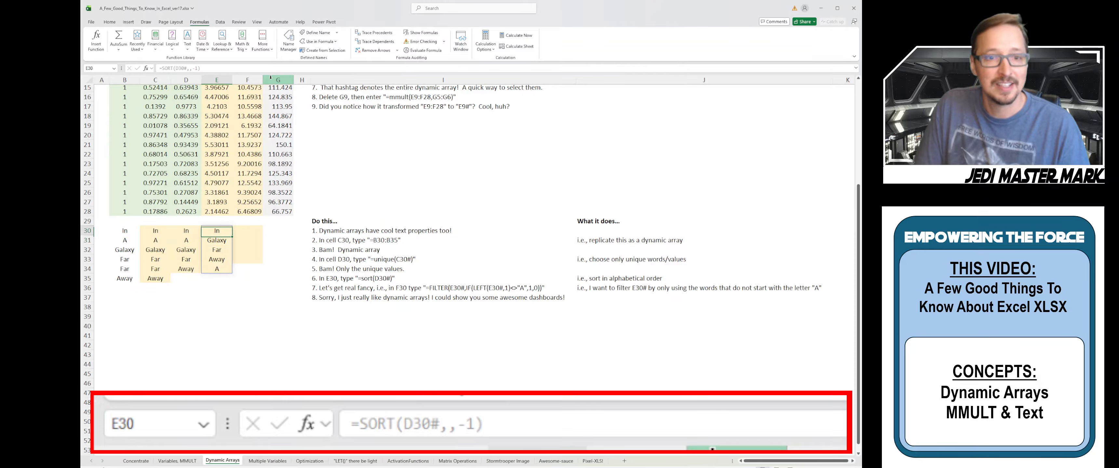
{"action": "left_click", "coordinate": [201, 70]}
{"action": "key", "text": "BackSpace"}
{"action": "key", "text": "BackSpace"}
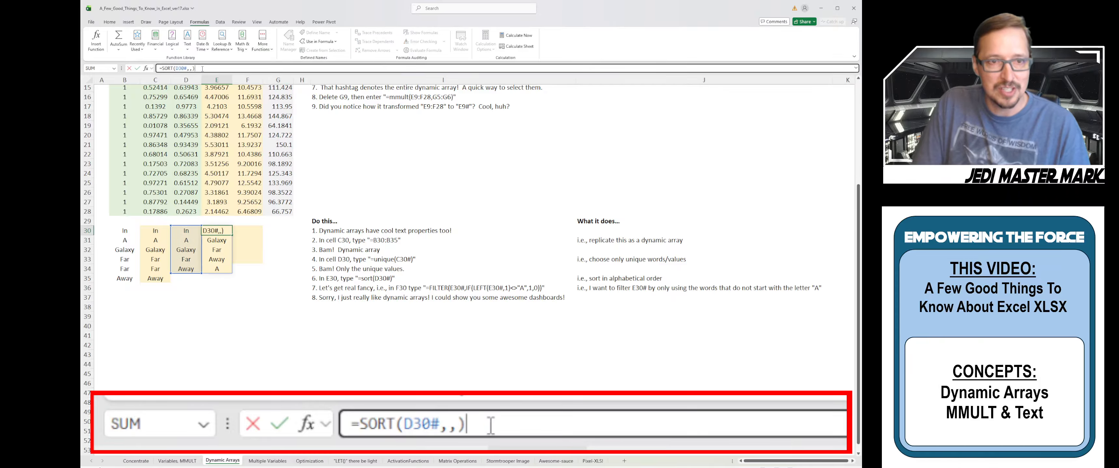
{"action": "type", "text": "1"}
{"action": "key", "text": "Return"}
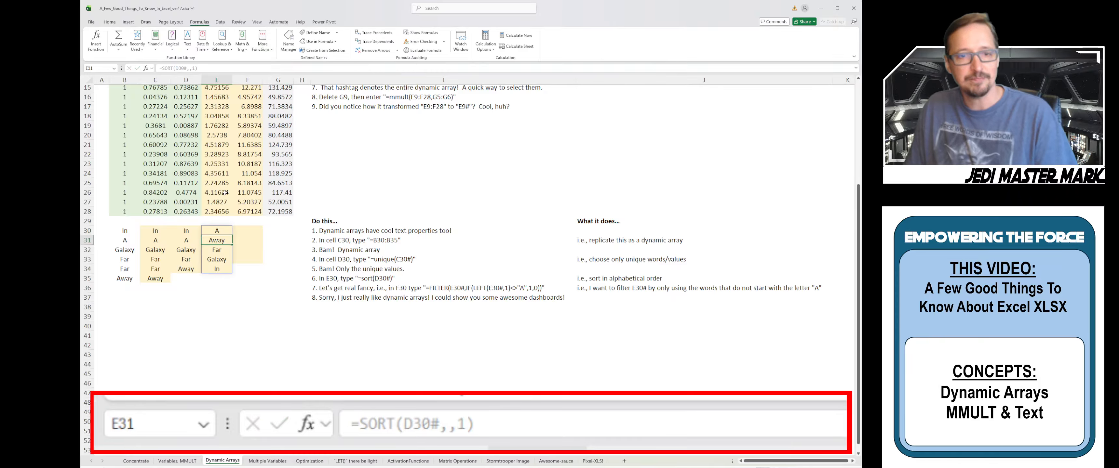
{"action": "left_click", "coordinate": [254, 233]}
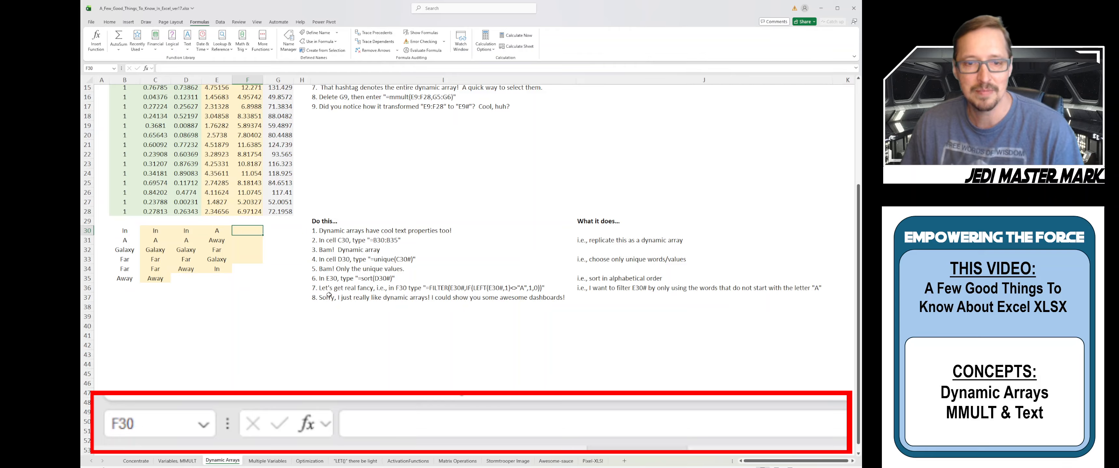
Copy the FILTER example formula text from the instruction cell I36
{"action": "left_click", "coordinate": [318, 291]}
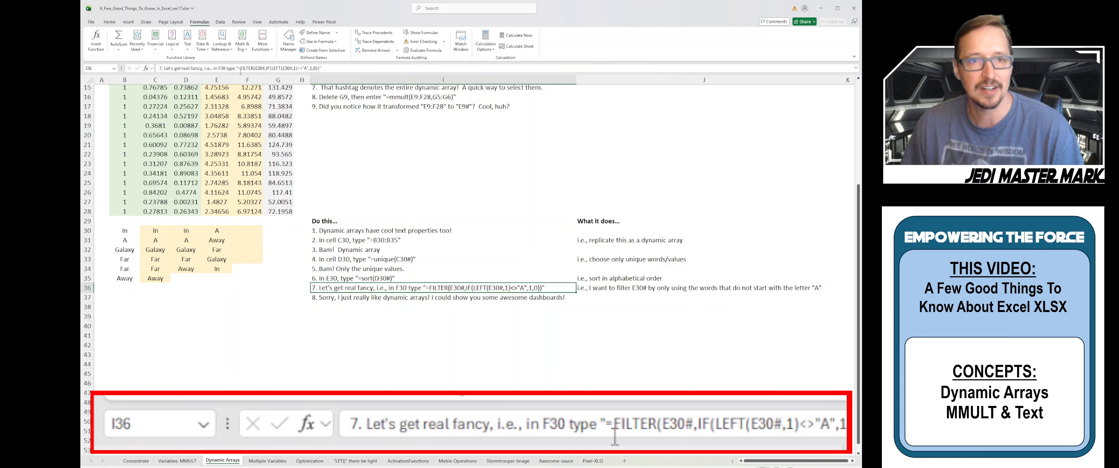
{"action": "left_click_drag", "start_coordinate": [238, 69], "coordinate": [320, 69]}
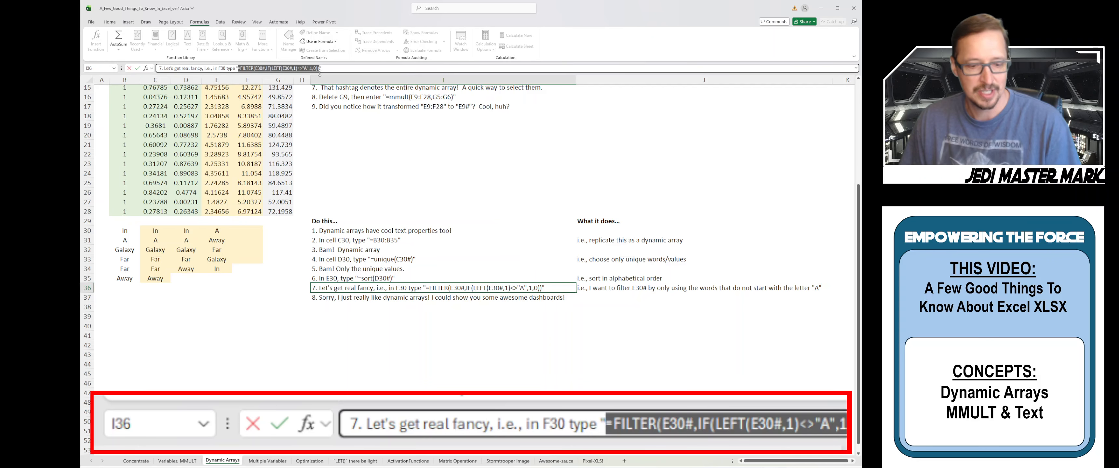
{"action": "key", "text": "ctrl+c"}
{"action": "key", "text": "Escape"}
Paste it into F30 and fix the comma, giving =FILTER(E30#,IF(LEFT(E30#,1)<>"A",1,0))
{"action": "left_click", "coordinate": [255, 232]}
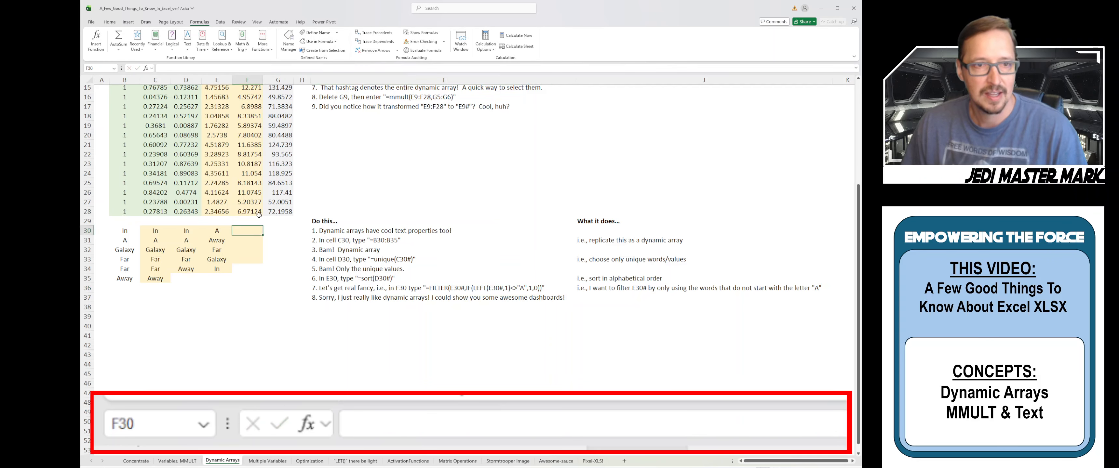
{"action": "left_click", "coordinate": [190, 68]}
{"action": "key", "text": "ctrl+v"}
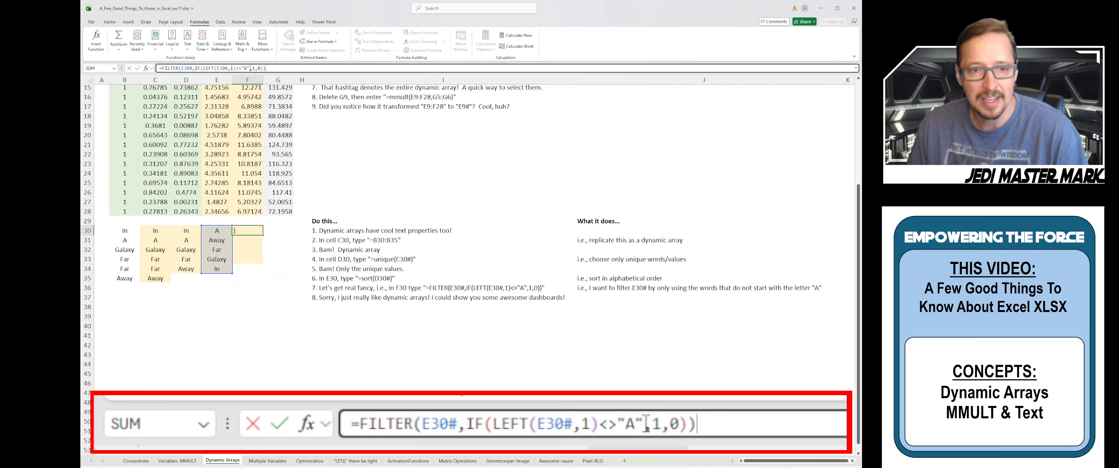
{"action": "left_click", "coordinate": [250, 69]}
{"action": "type", "text": ","}
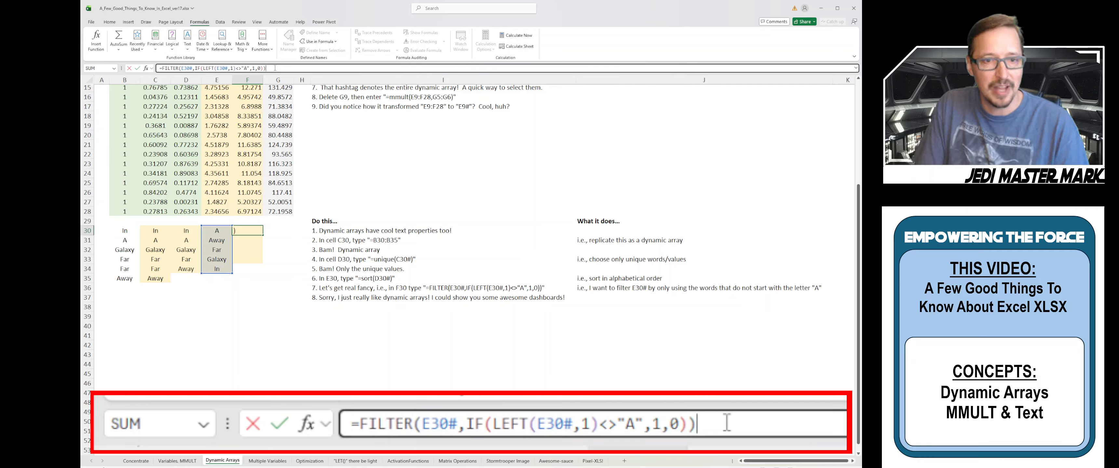
{"action": "key", "text": "Return"}
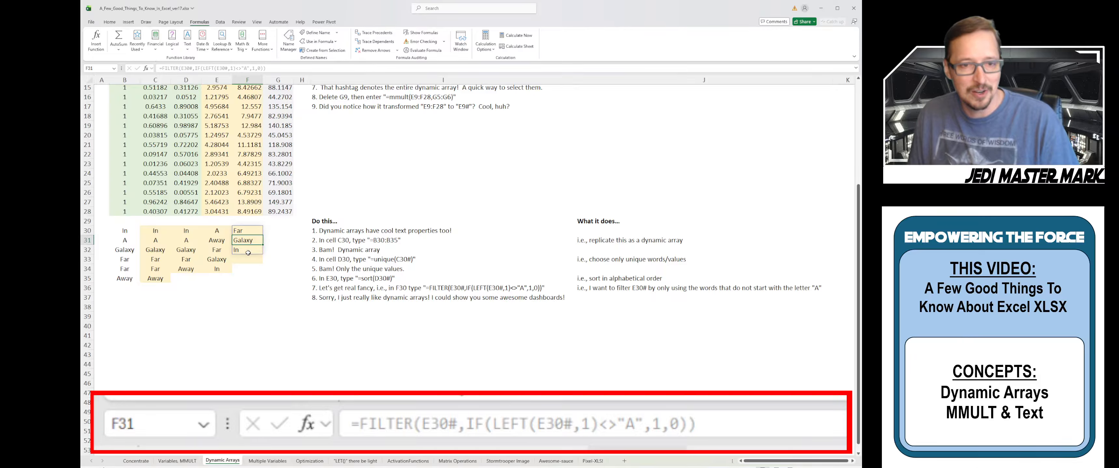
Change F30's condition from <>"A" to ="A" so only A and Away remain
{"action": "left_click", "coordinate": [247, 231]}
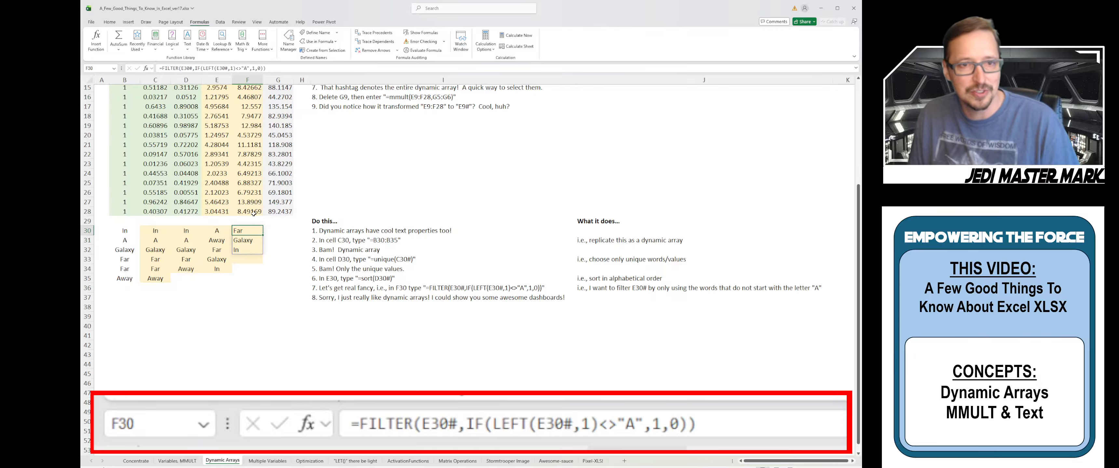
{"action": "left_click", "coordinate": [241, 68]}
{"action": "key", "text": "BackSpace"}
{"action": "key", "text": "BackSpace"}
{"action": "type", "text": "="}
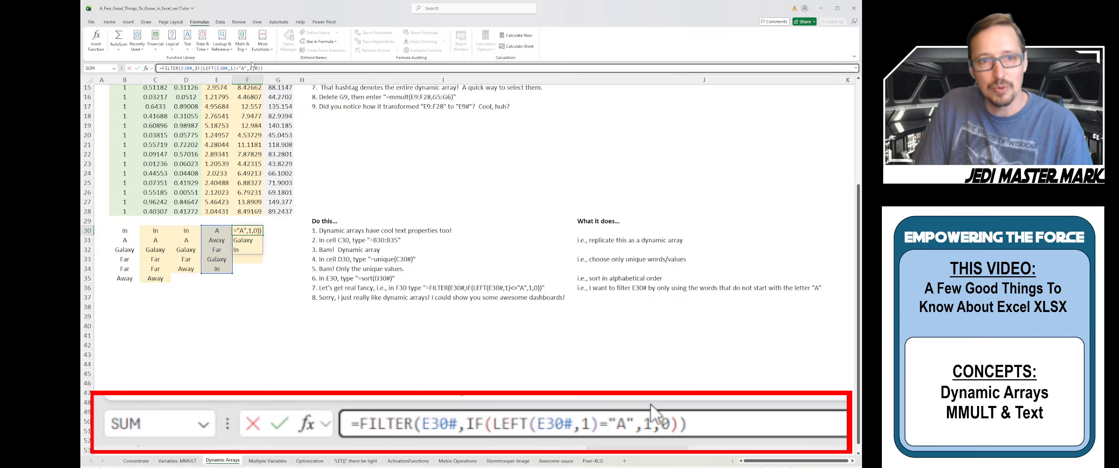
{"action": "key", "text": "Return"}
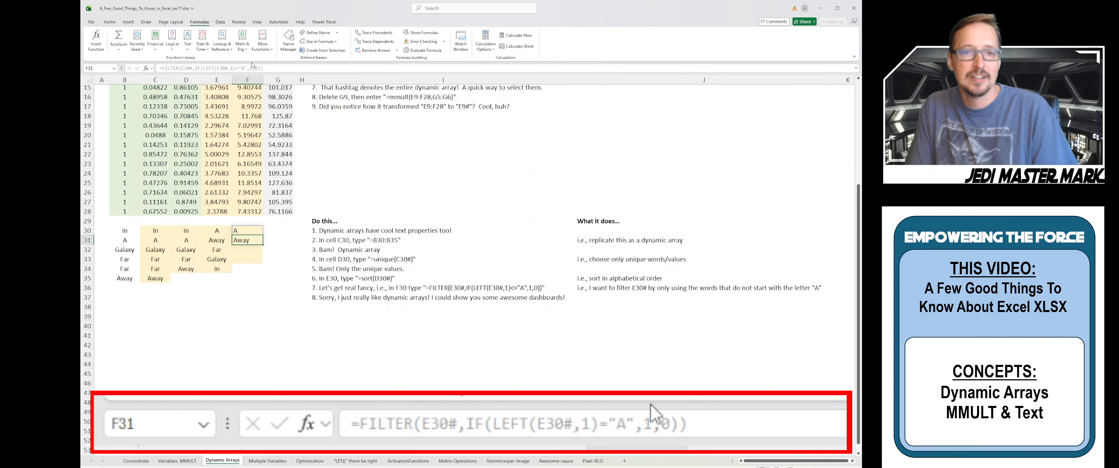
{"action": "key", "text": "Up"}
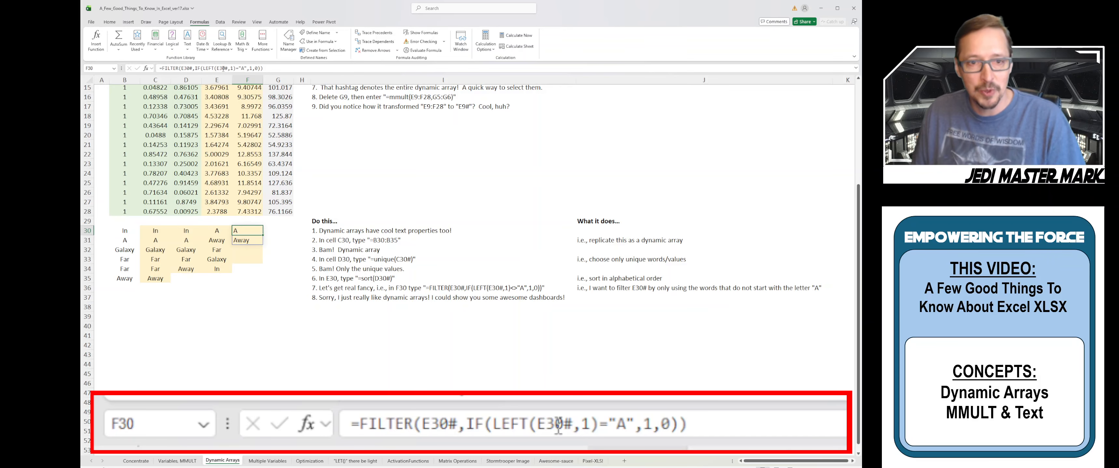
{"action": "scroll", "coordinate": [289, 165], "scroll_direction": "up", "scroll_amount": 3}
{"action": "scroll", "coordinate": [289, 165], "scroll_direction": "up", "scroll_amount": 2}
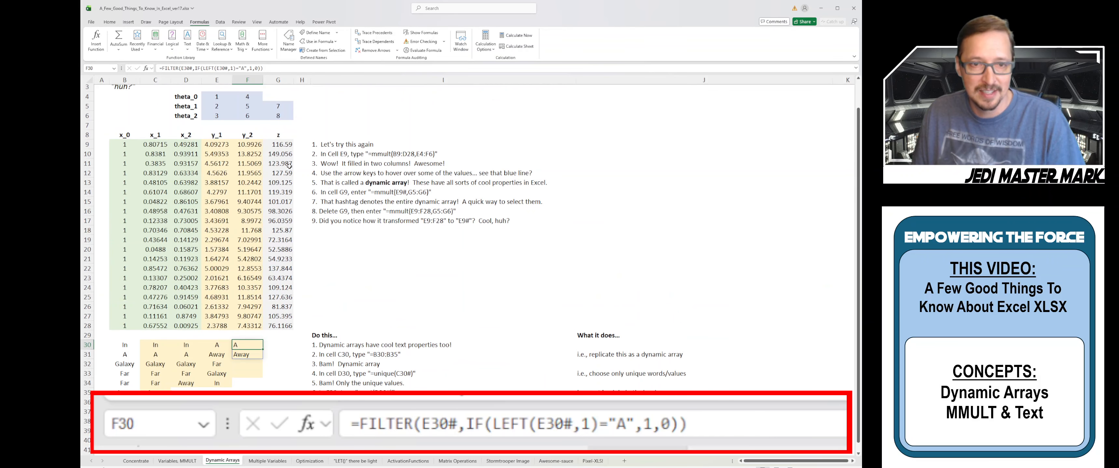